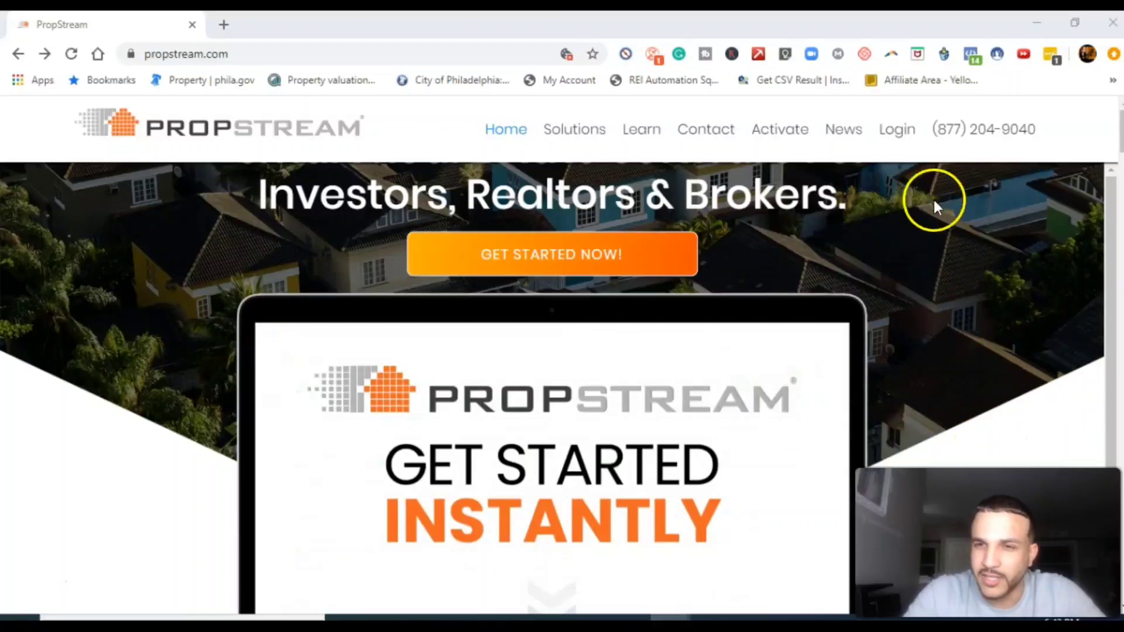
# Log in to the PropStream account with the credentials already filled in
pyautogui.click(899, 130)
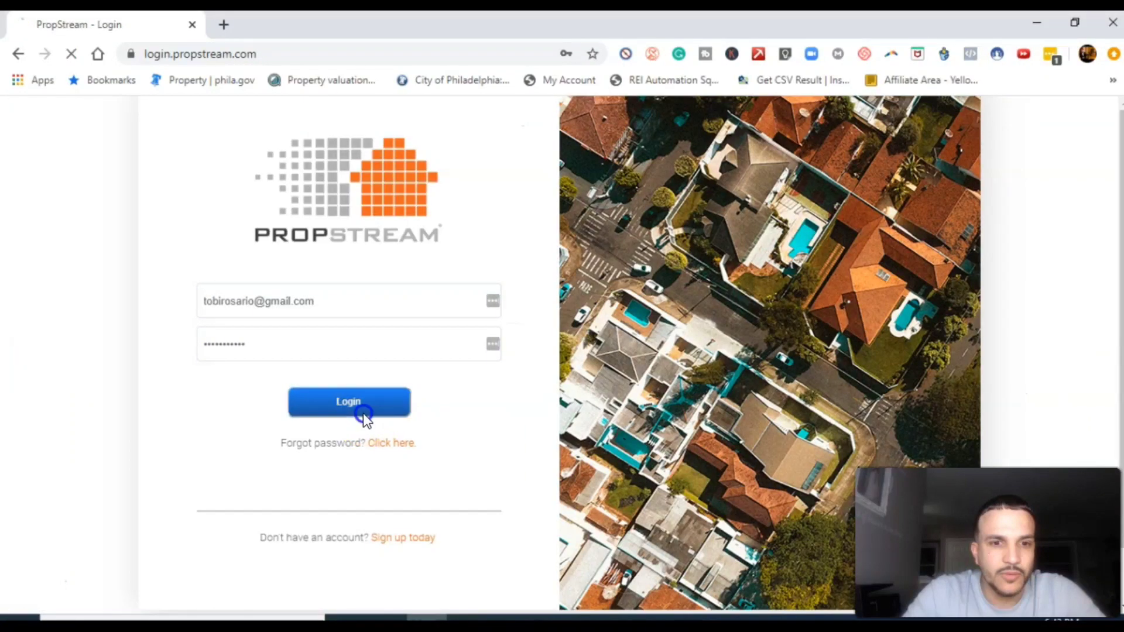
pyautogui.click(363, 415)
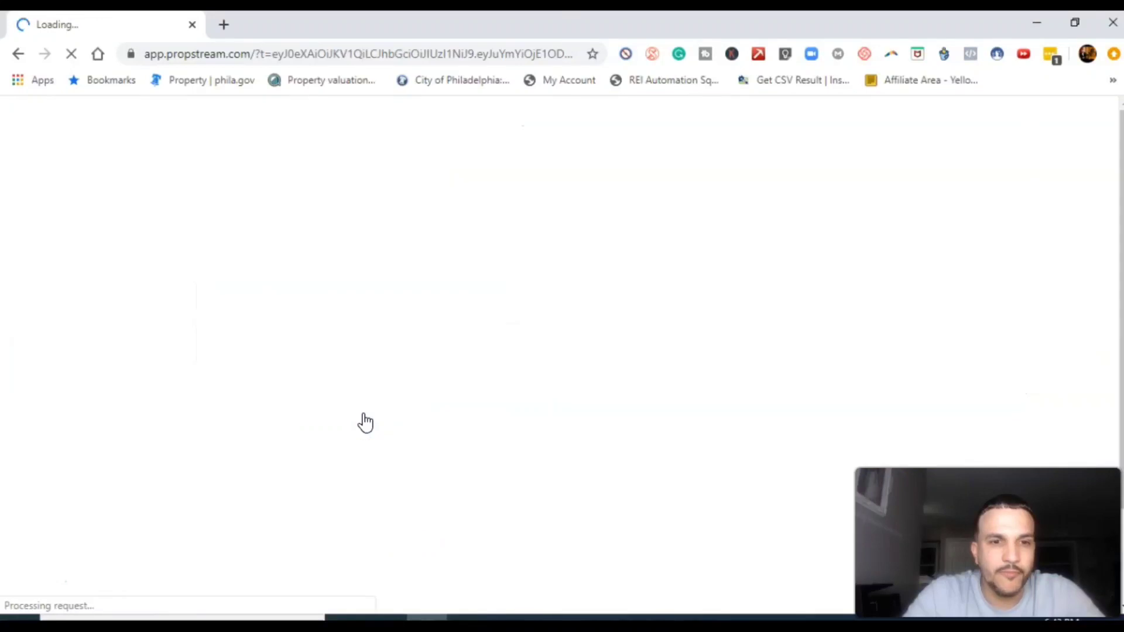
pyautogui.click(364, 321)
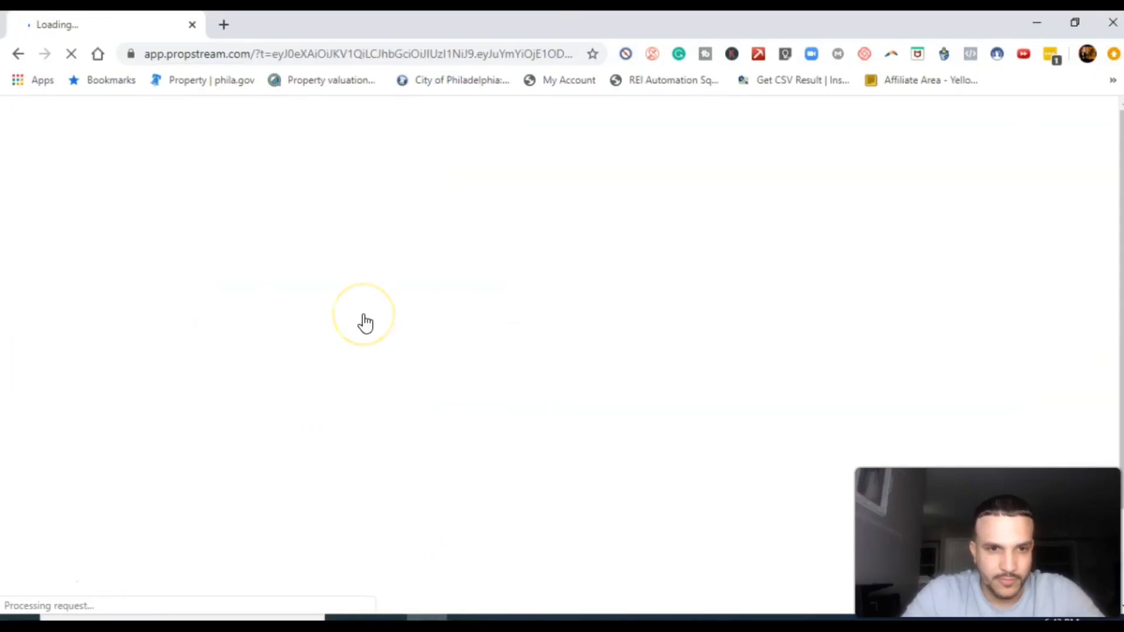
pyautogui.click(324, 187)
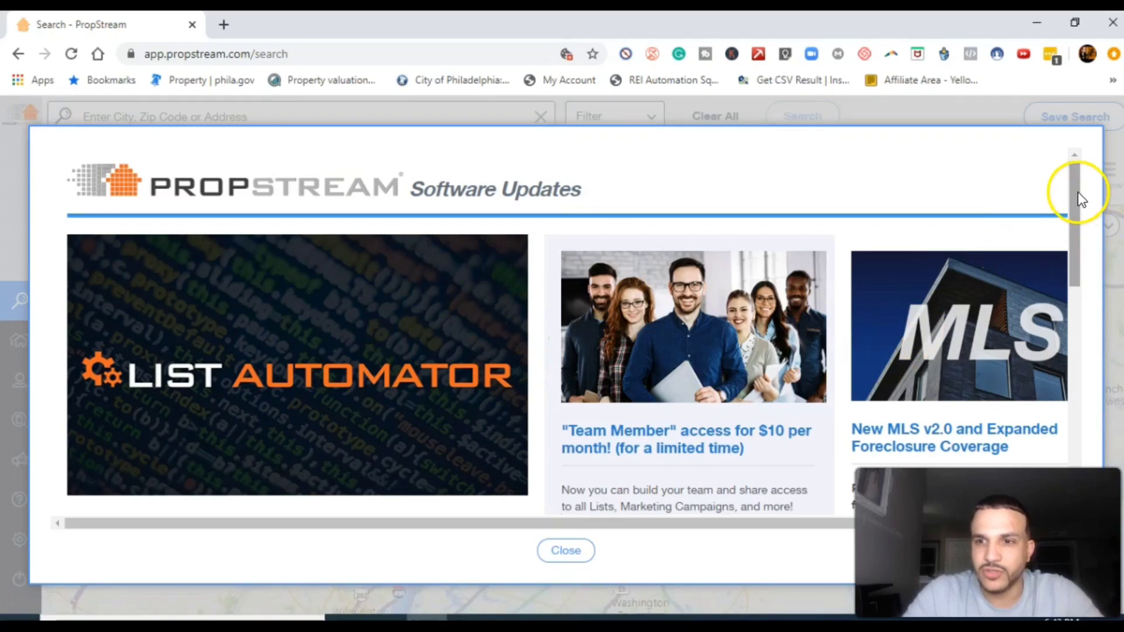
# Read through the Software Updates notice covering List Automator, team member access and MLS v2.0, and close it
pyautogui.moveTo(1075, 190)
pyautogui.mouseDown()
pyautogui.moveTo(1073, 244)
pyautogui.moveTo(1072, 190)
pyautogui.mouseUp()
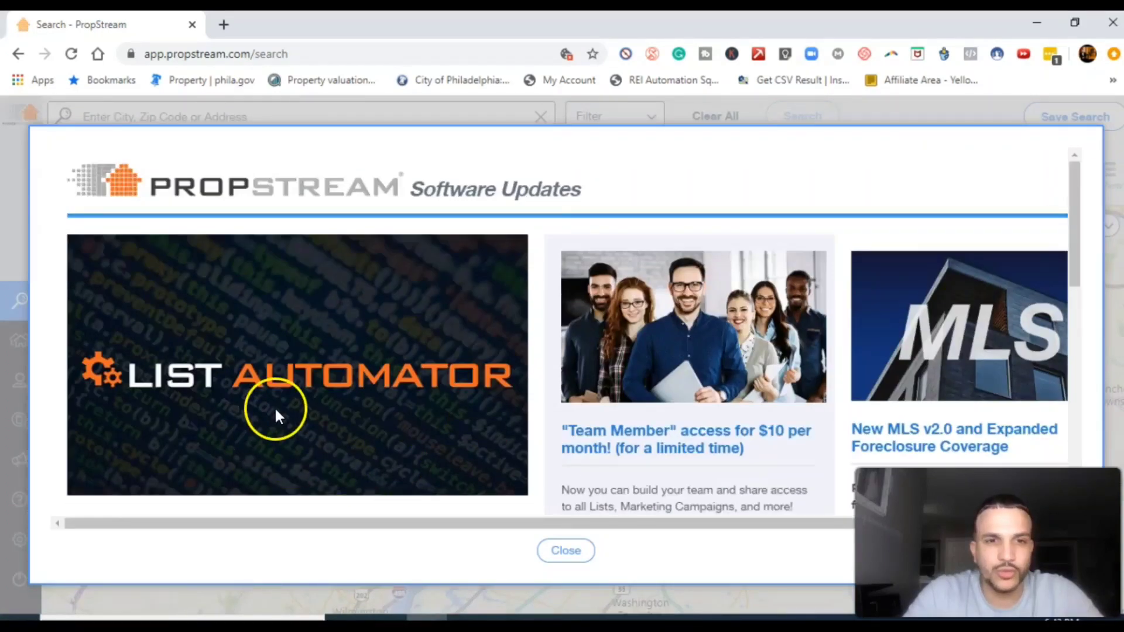
pyautogui.moveTo(1073, 175); pyautogui.dragTo(1076, 245)
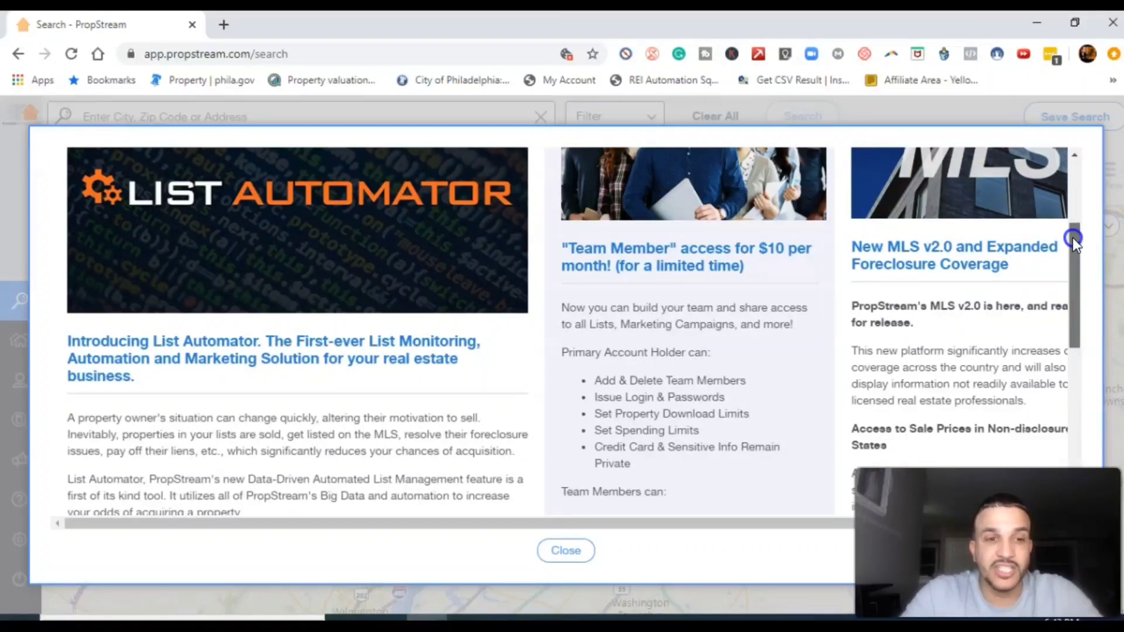
pyautogui.moveTo(1072, 237); pyautogui.dragTo(1074, 296)
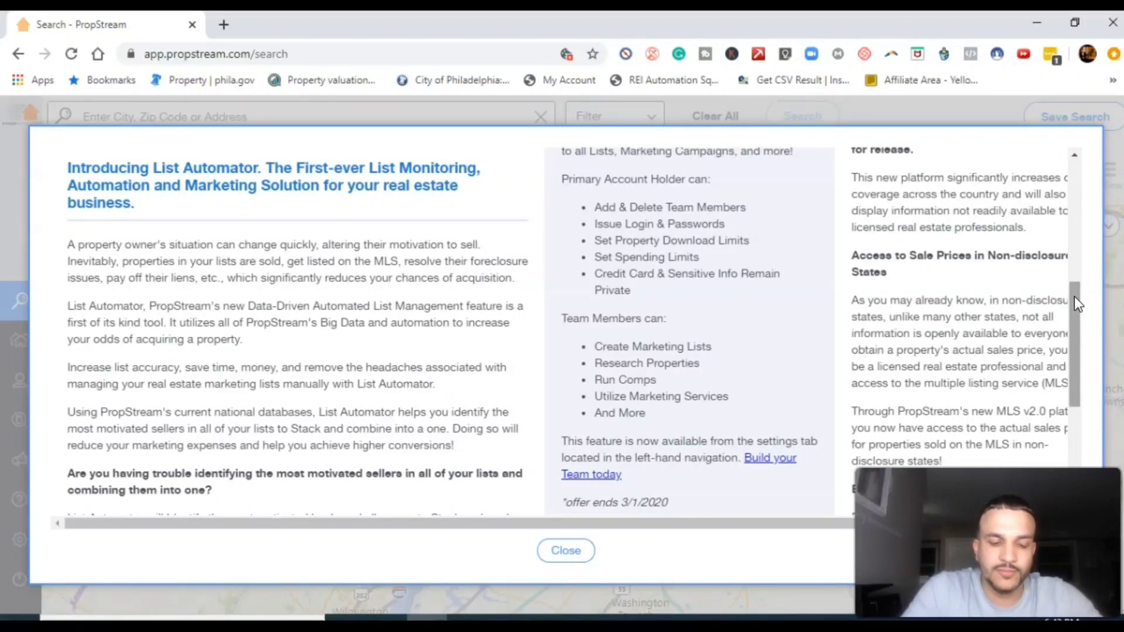
pyautogui.moveTo(1077, 303); pyautogui.dragTo(1088, 243)
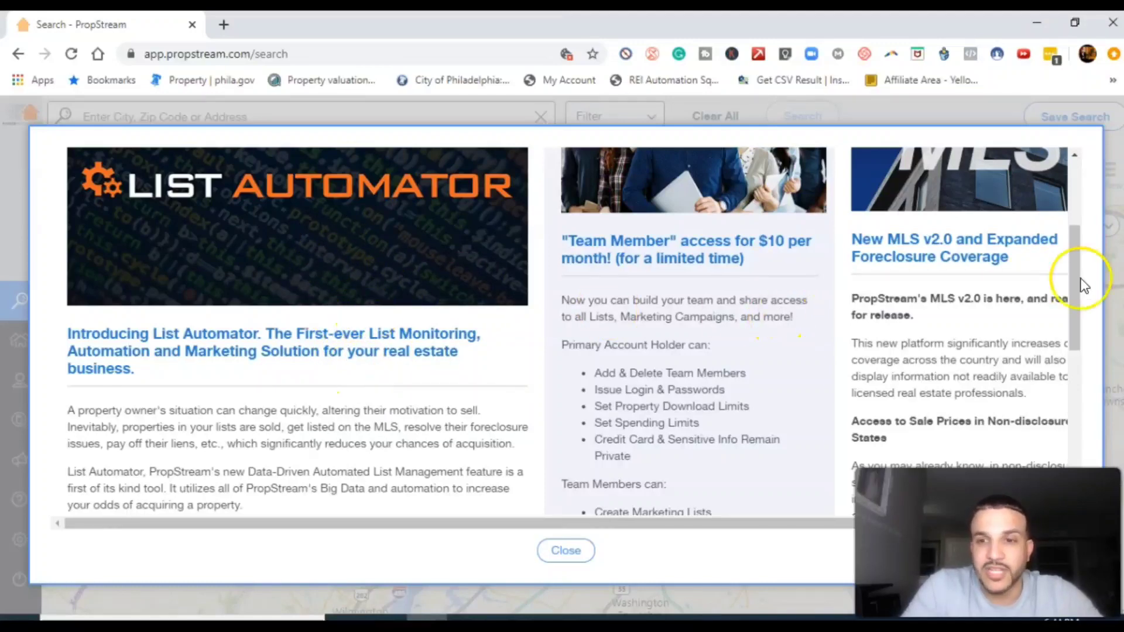
pyautogui.moveTo(1075, 273); pyautogui.dragTo(1073, 433)
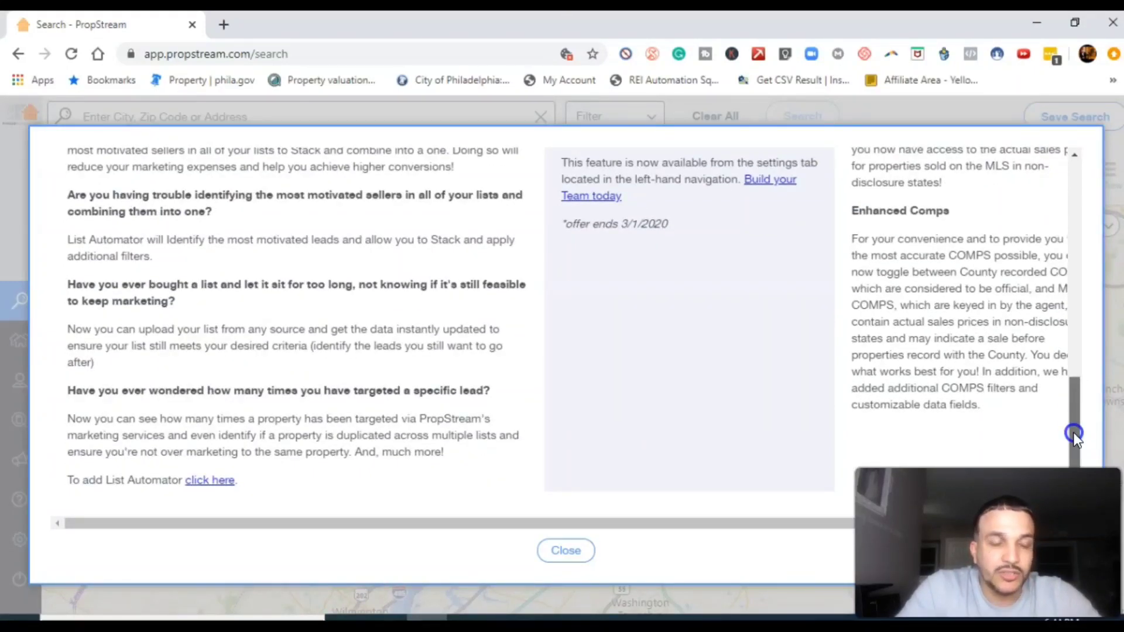
pyautogui.moveTo(1073, 423); pyautogui.dragTo(1054, 235)
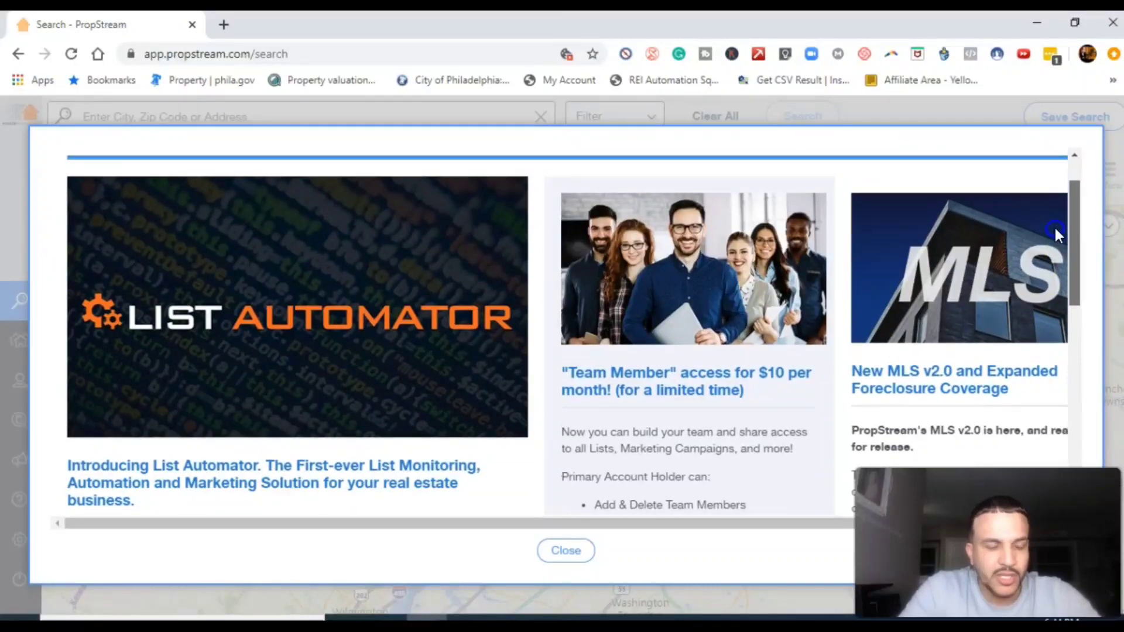
pyautogui.moveTo(1053, 226); pyautogui.dragTo(1061, 159)
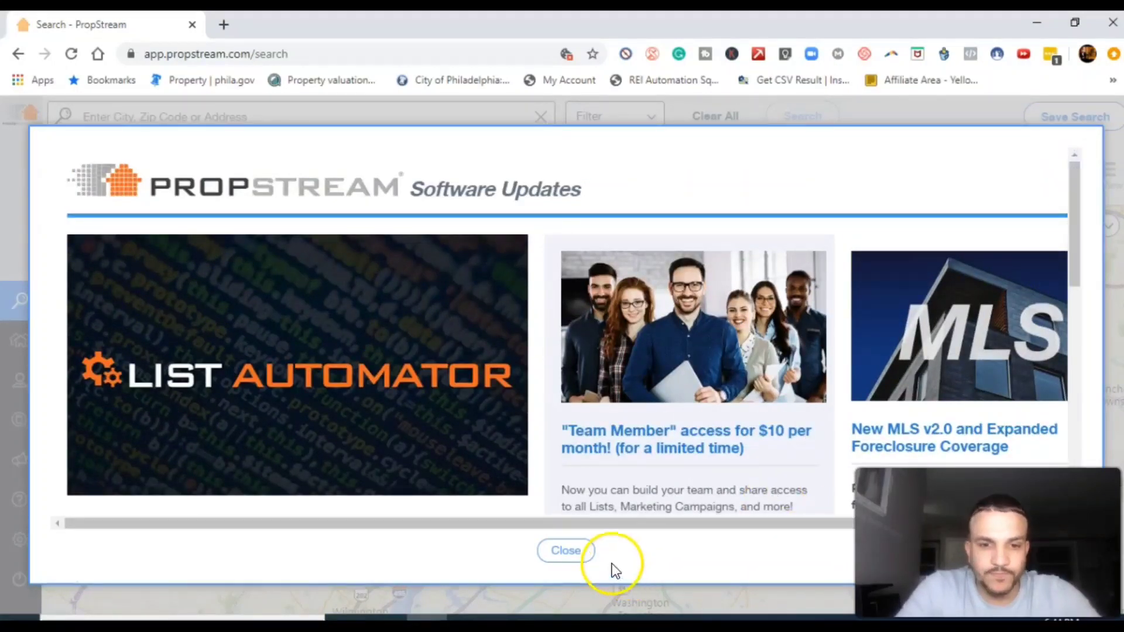
pyautogui.click(585, 553)
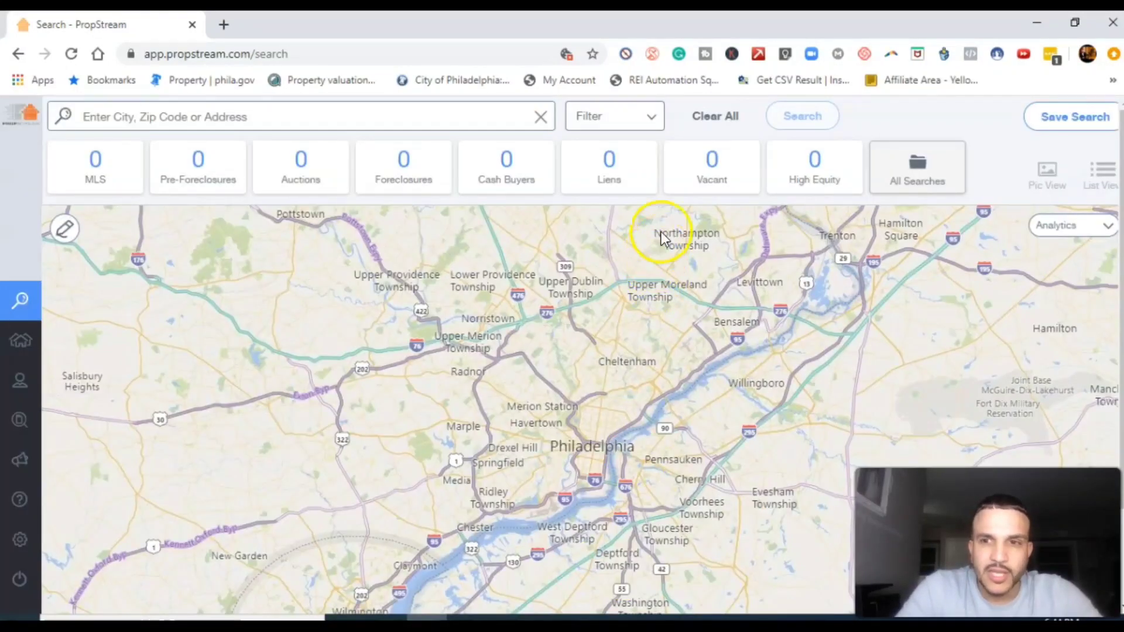
# Search for properties in Philadelphia, PA
pyautogui.click(454, 121)
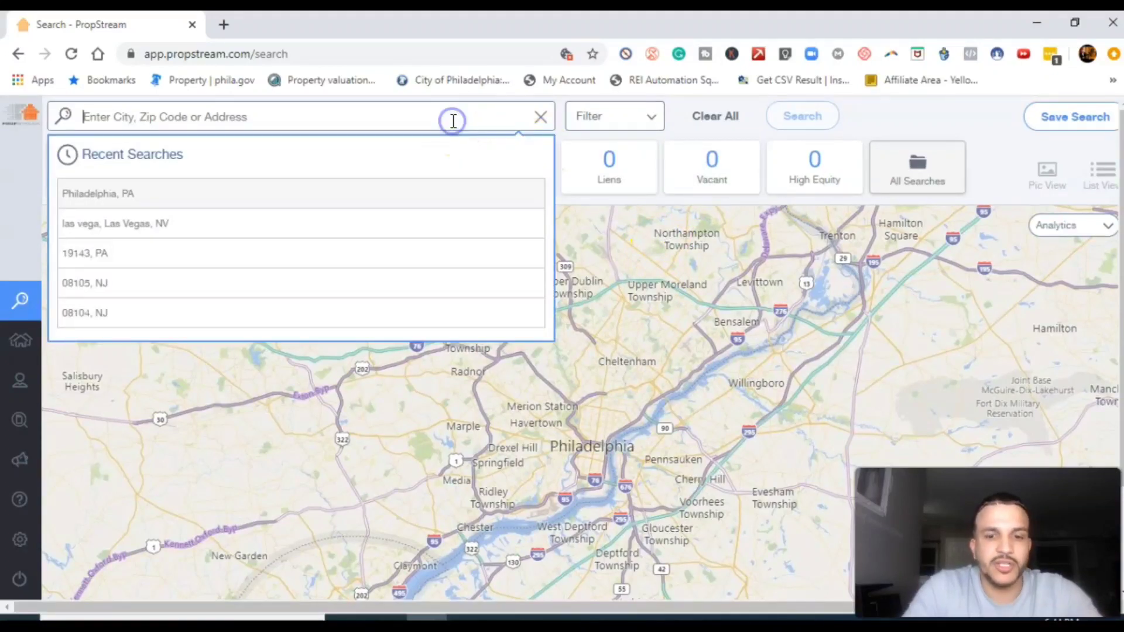
pyautogui.write('phi')
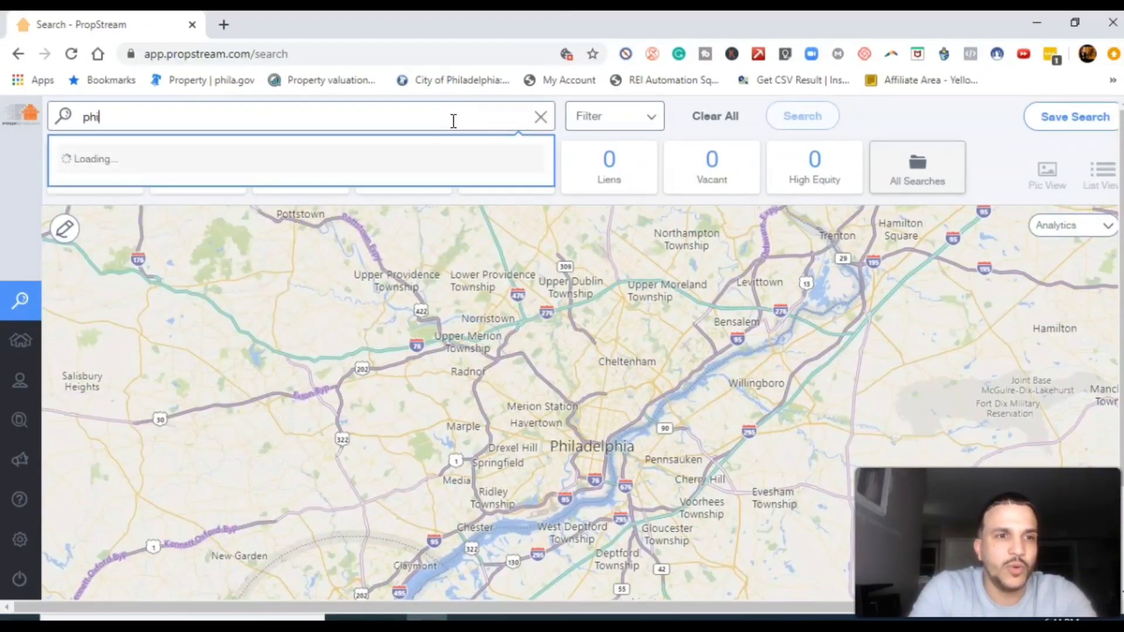
pyautogui.write('ladelphia')
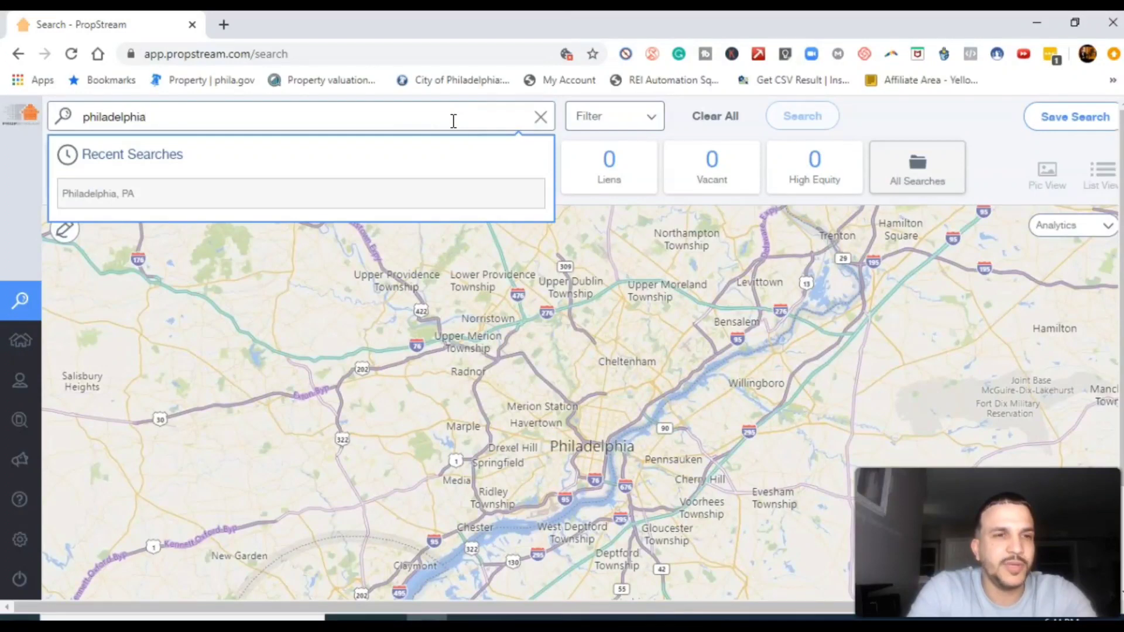
pyautogui.click(129, 192)
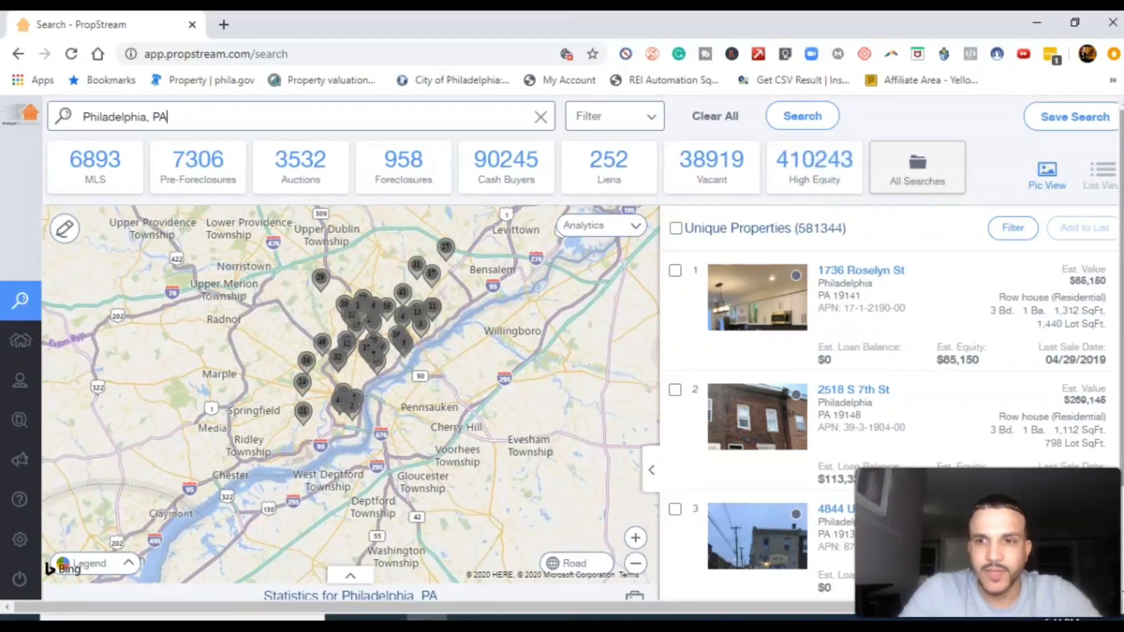
# Compare the list view and the picture view of the Philadelphia property results
pyautogui.click(1098, 171)
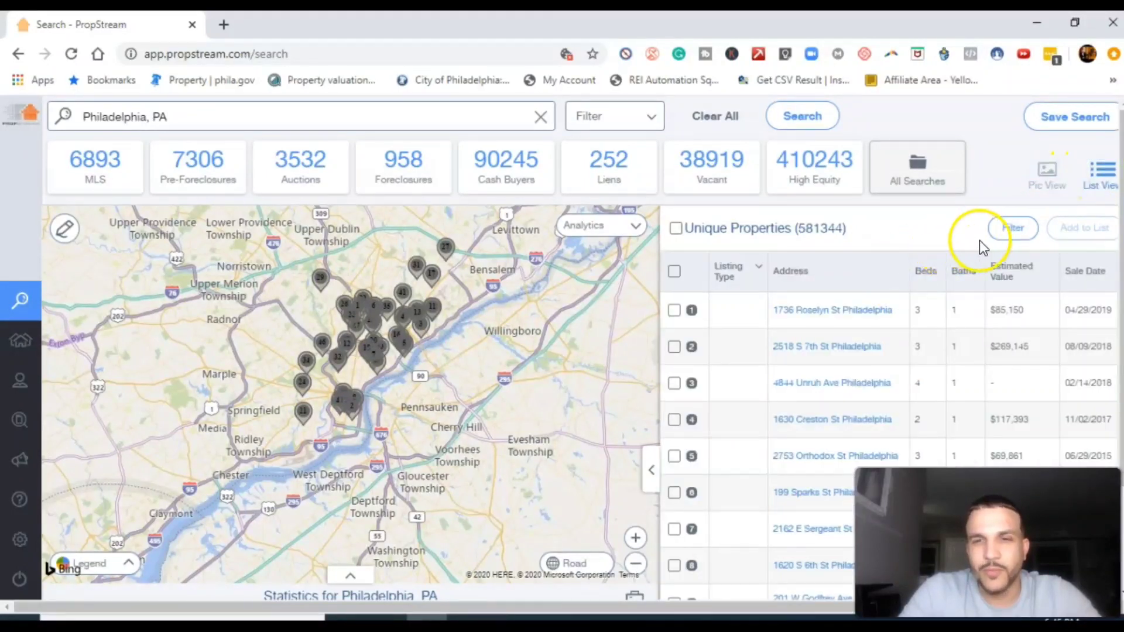
pyautogui.click(1045, 175)
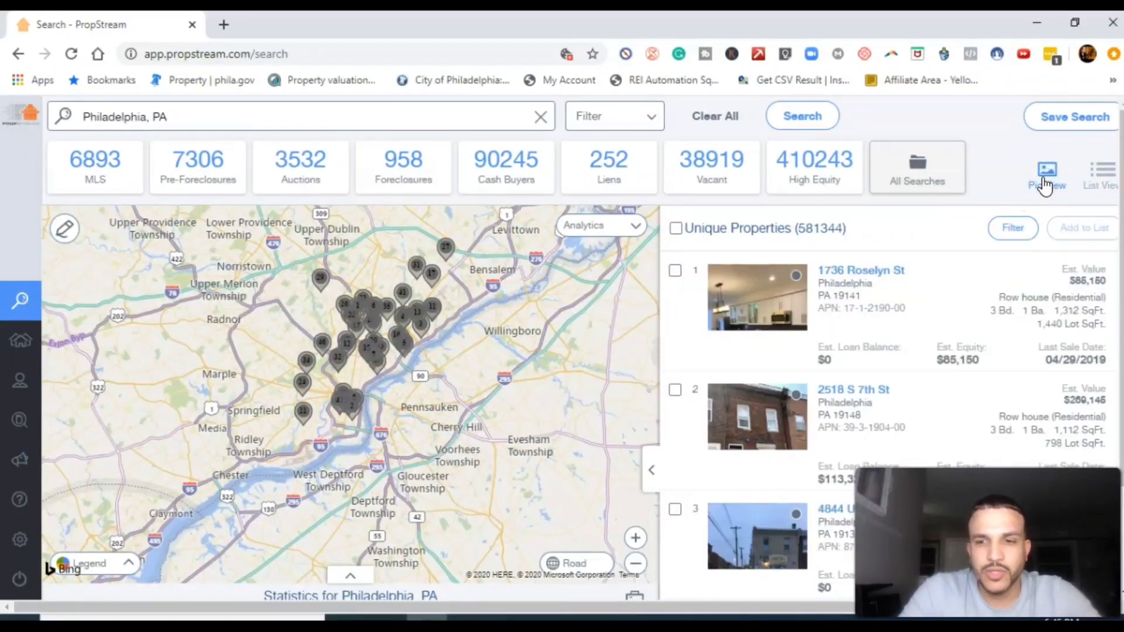
pyautogui.click(669, 619)
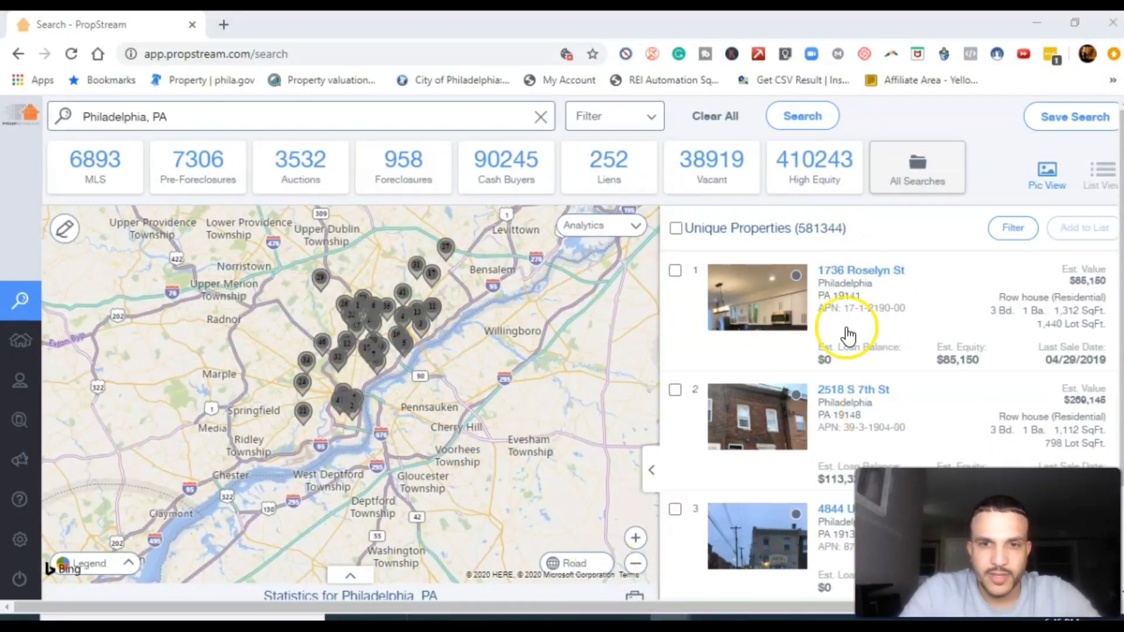
# Open the search filter options and set Owner Occupied to No
pyautogui.click(644, 116)
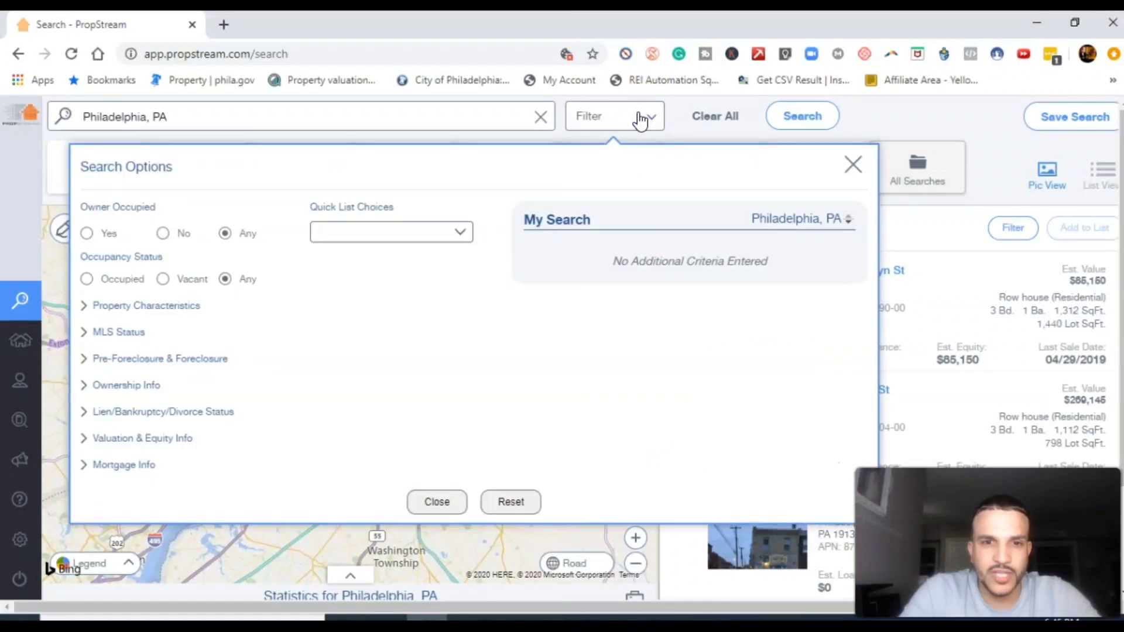
pyautogui.click(168, 233)
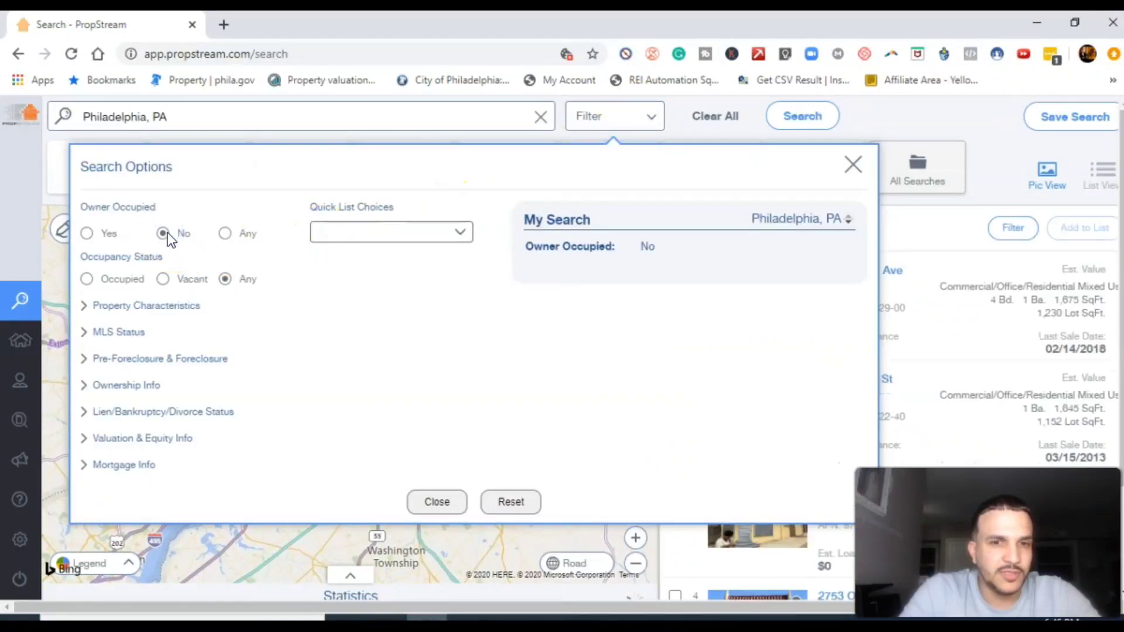
pyautogui.click(164, 281)
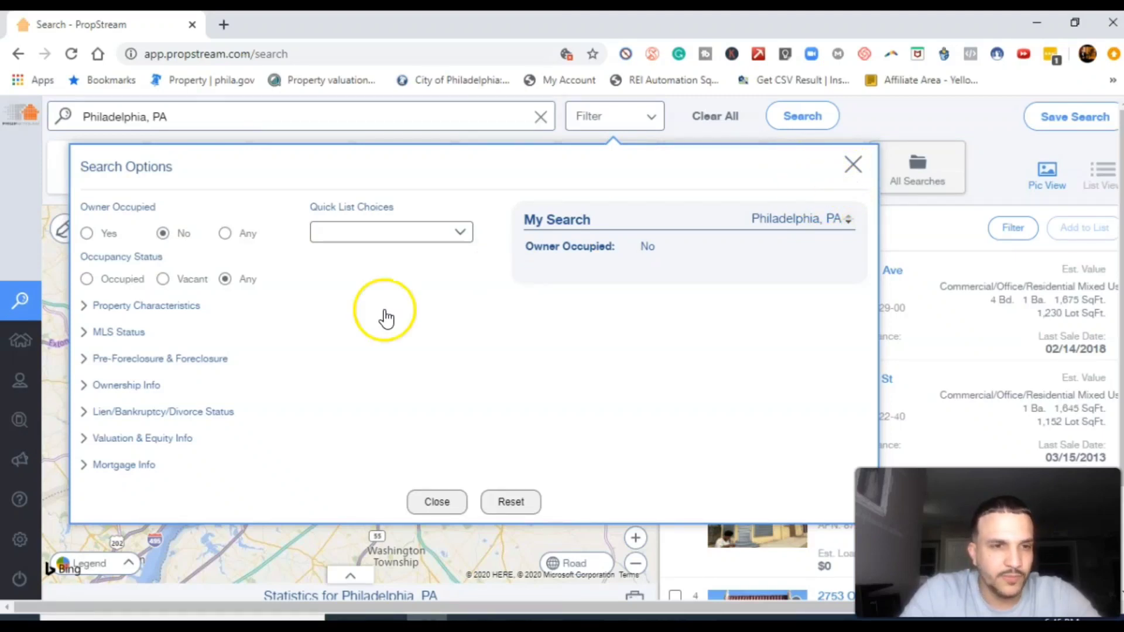
# Restrict the property type to Single Family in the property characteristics filter
pyautogui.click(156, 305)
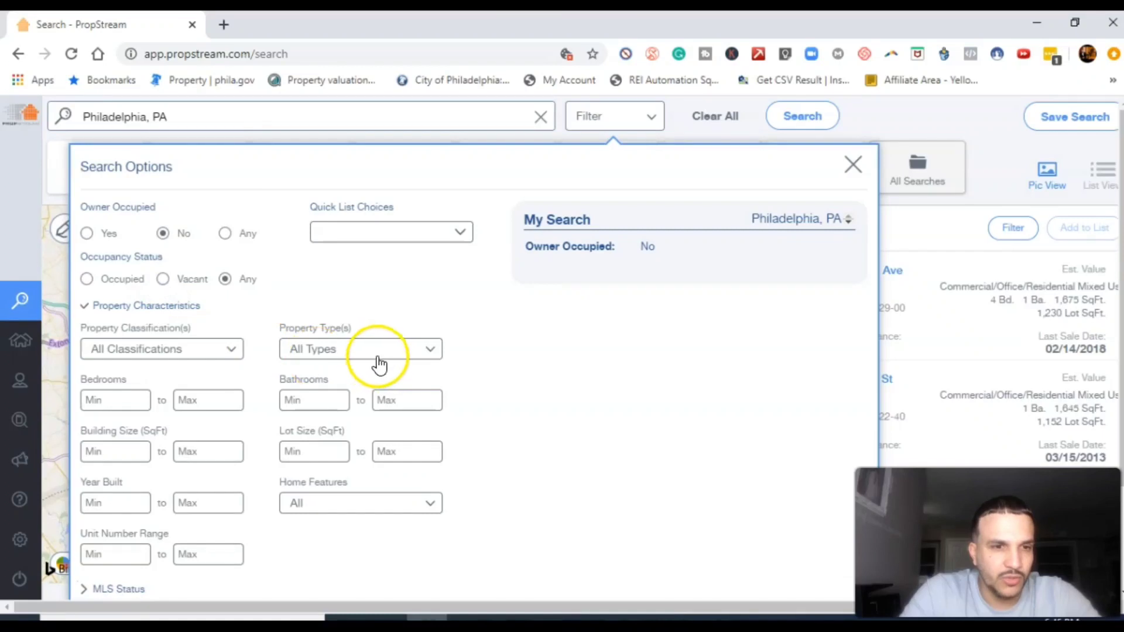
pyautogui.click(377, 350)
pyautogui.click(212, 409)
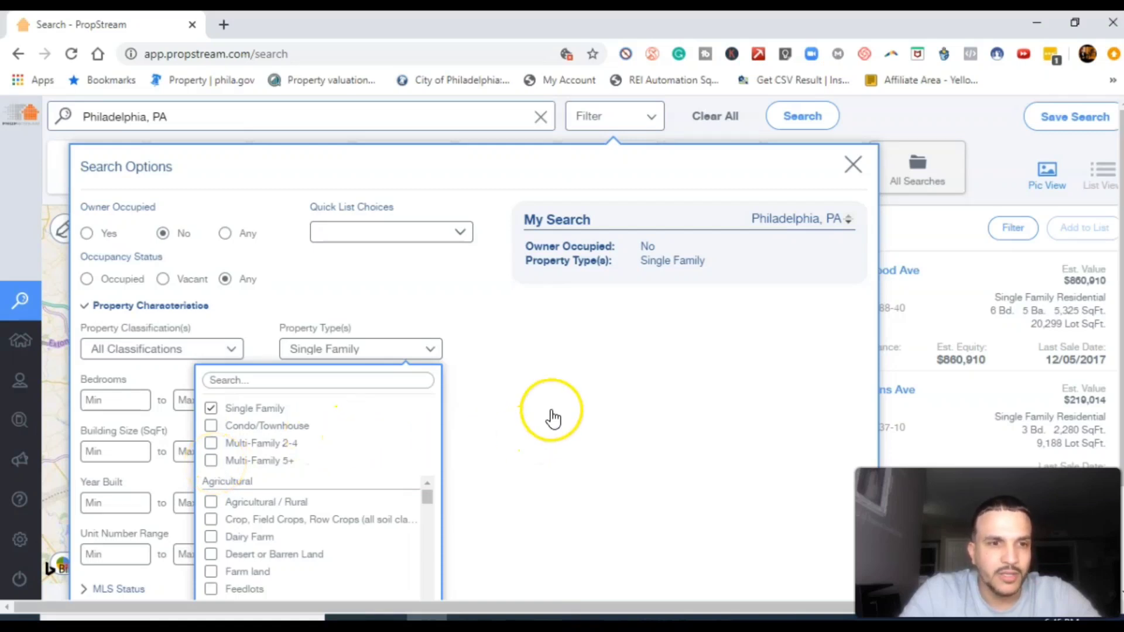
pyautogui.click(565, 375)
pyautogui.click(185, 310)
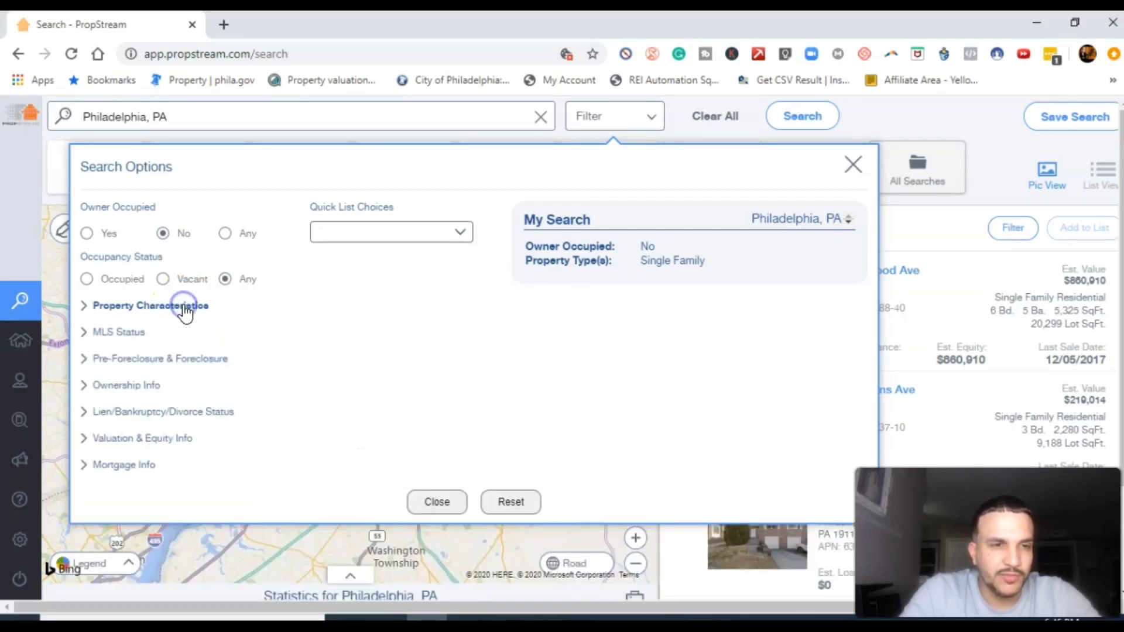
# Set On Market to No in the MLS status filter
pyautogui.click(129, 335)
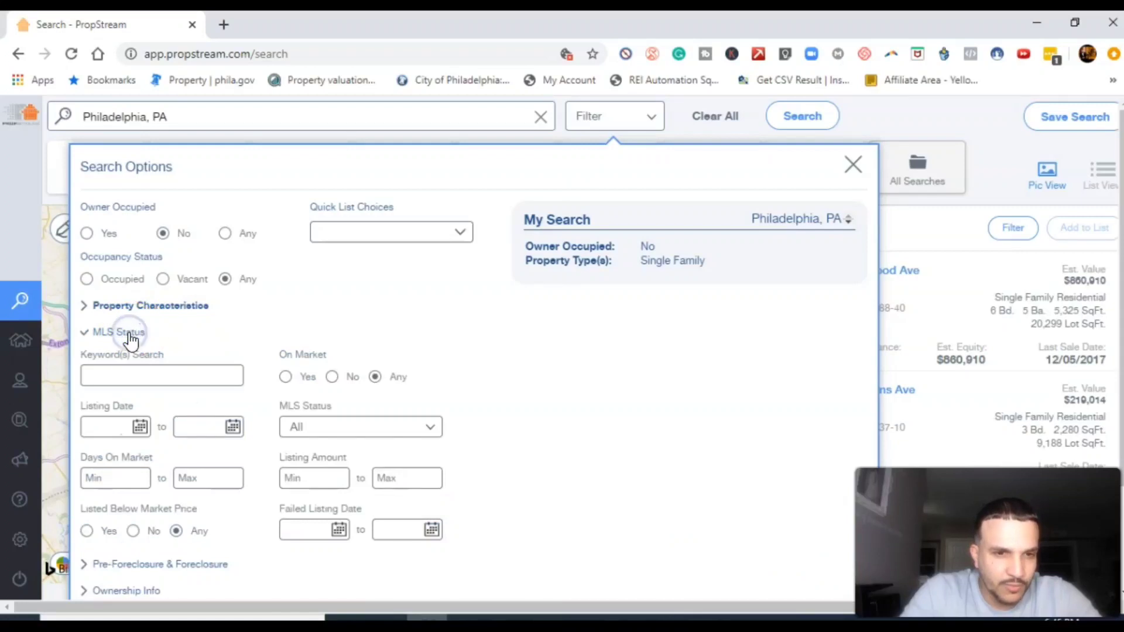
pyautogui.click(332, 379)
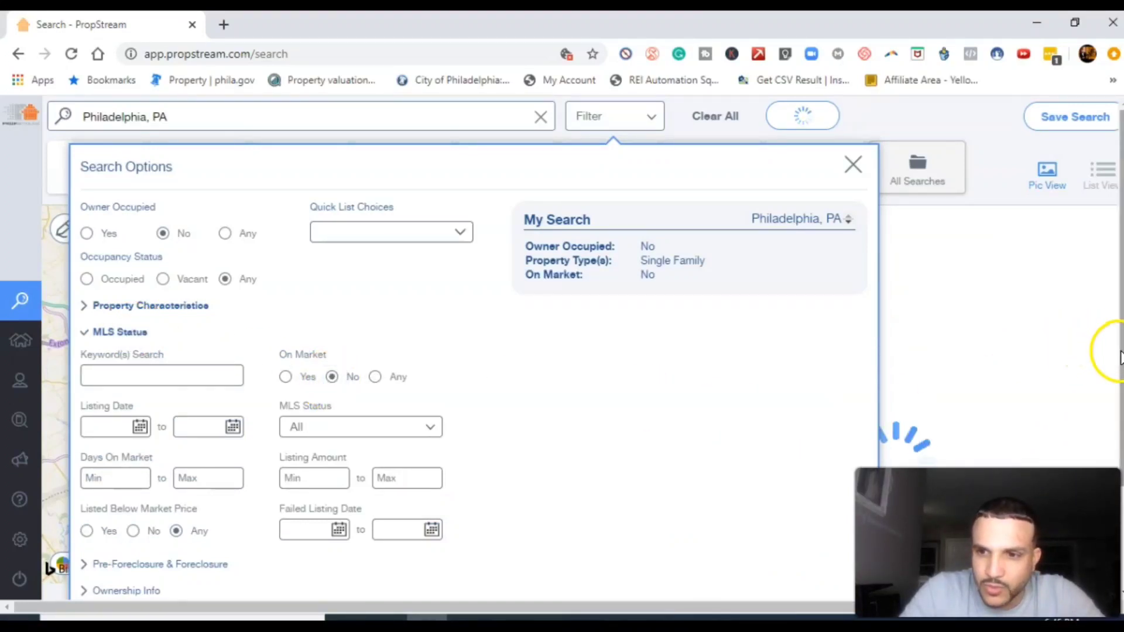
pyautogui.moveTo(1119, 354); pyautogui.dragTo(1118, 454)
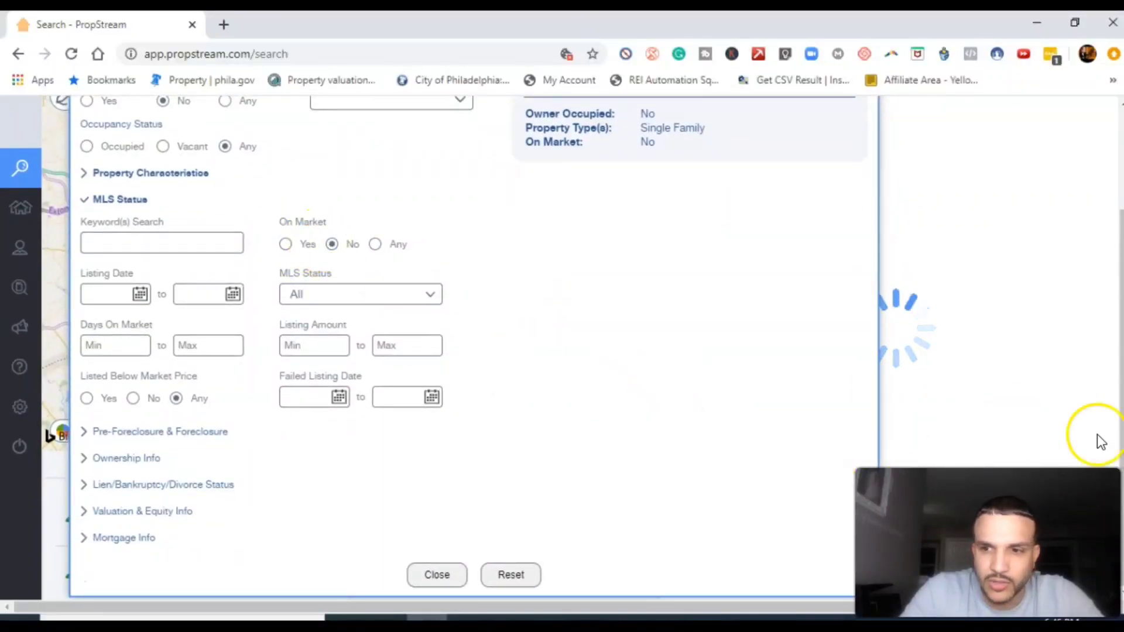
pyautogui.moveTo(1119, 420); pyautogui.dragTo(1119, 321)
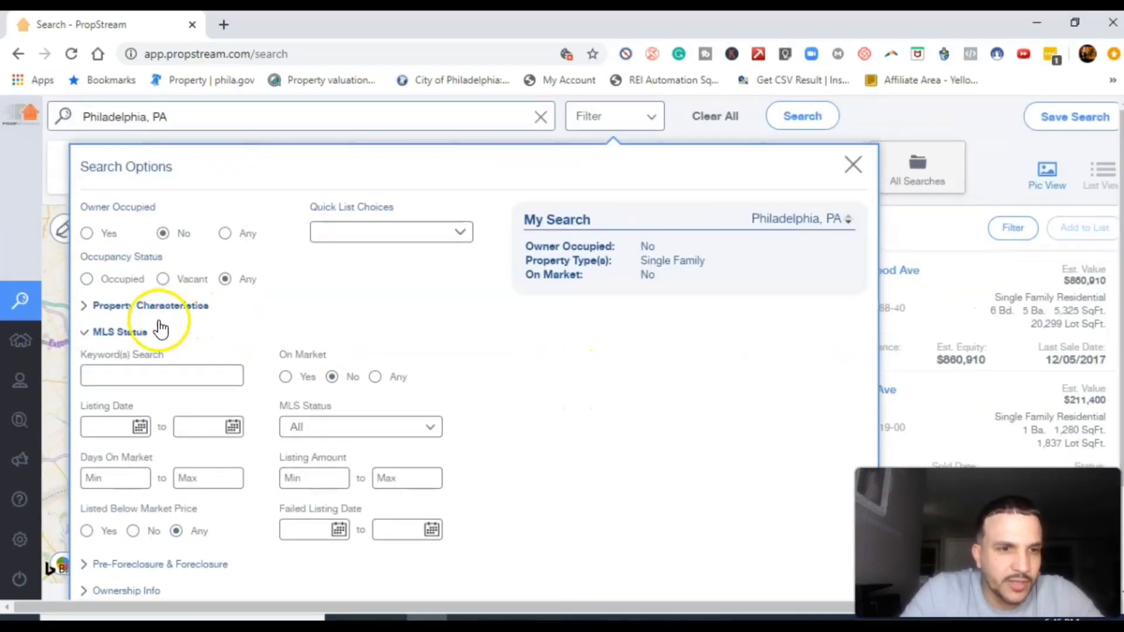
pyautogui.click(140, 331)
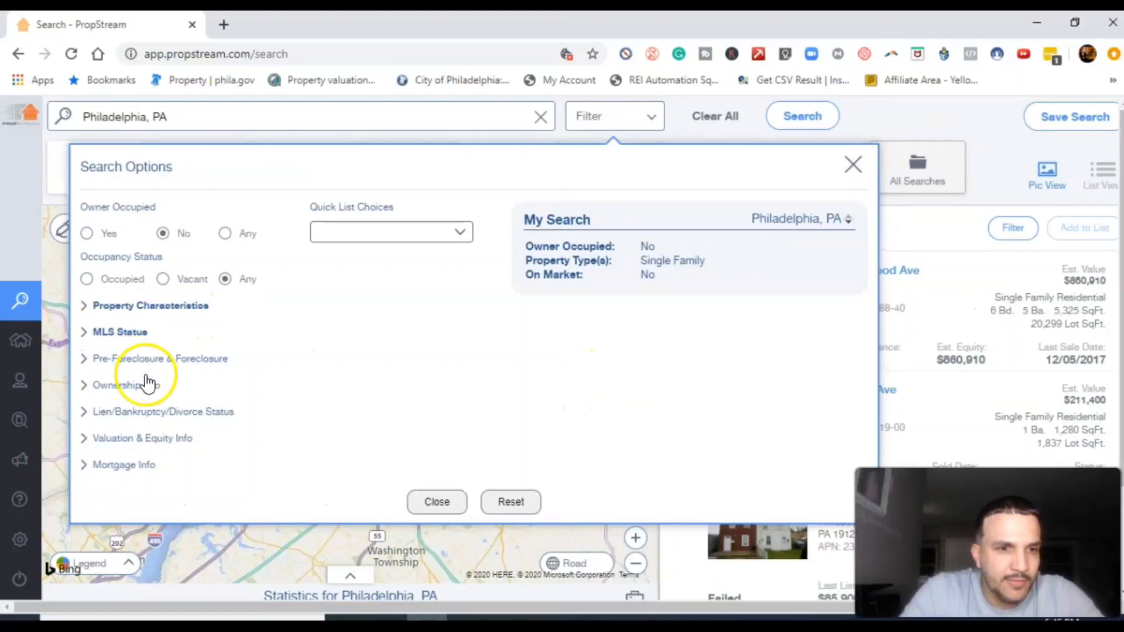
# Filter the ownership info to the Individual owner type with a minimum of 20 years of ownership
pyautogui.click(142, 385)
pyautogui.click(373, 429)
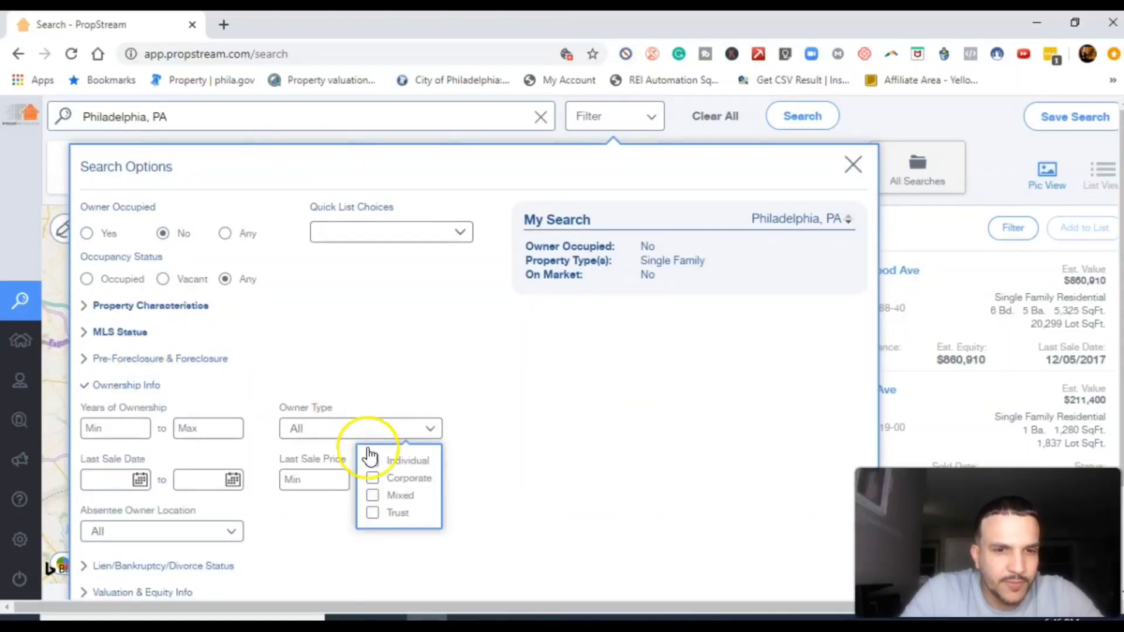
pyautogui.click(372, 461)
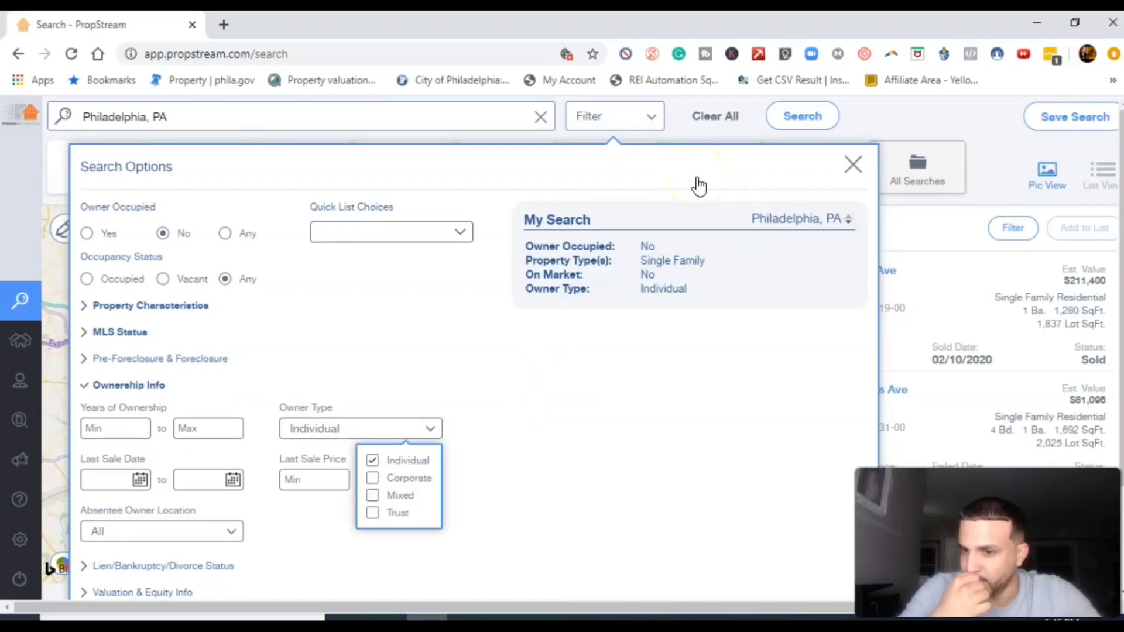
pyautogui.click(120, 427)
pyautogui.write('20')
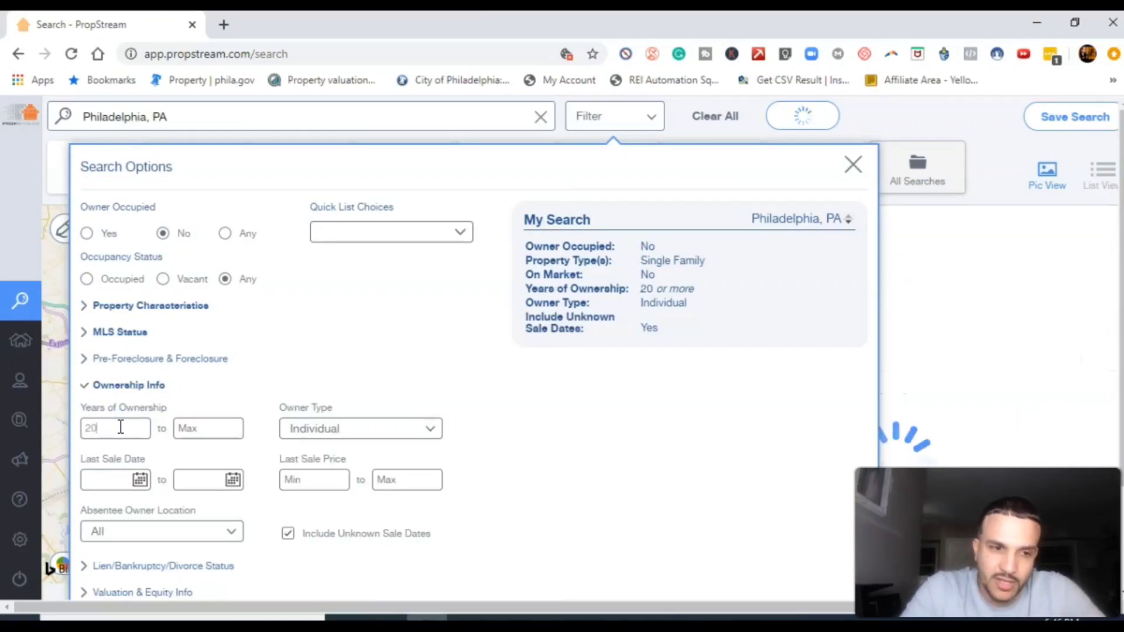
pyautogui.click(335, 470)
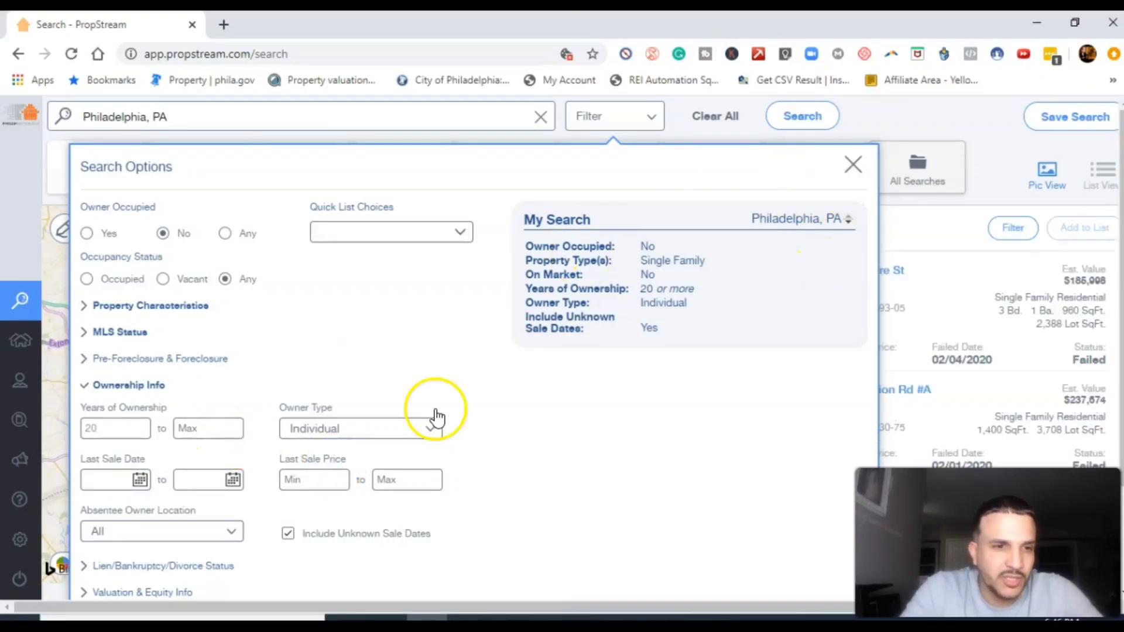
pyautogui.click(130, 385)
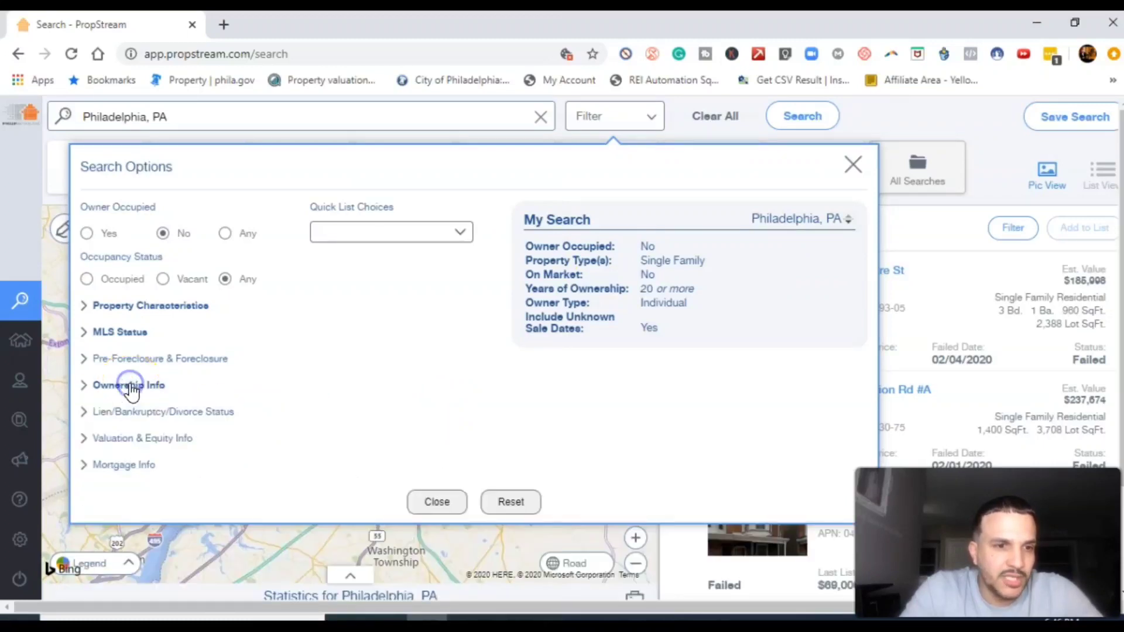
# Look through the valuation and equity filters and the mortgage filters, and close the search options
pyautogui.click(146, 440)
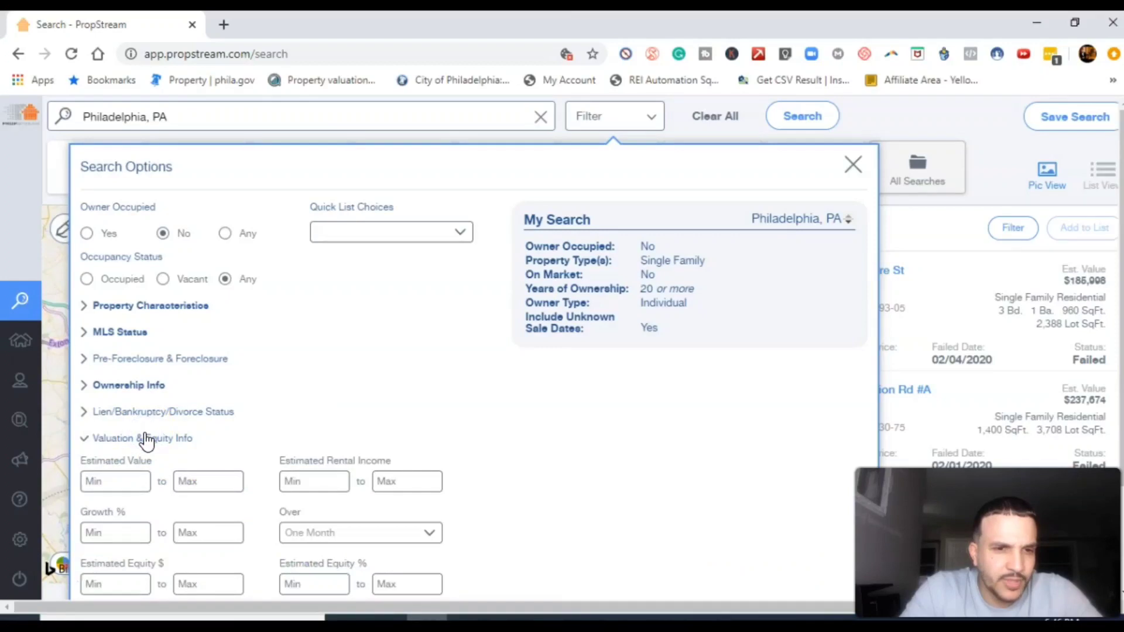
pyautogui.click(146, 440)
pyautogui.click(139, 466)
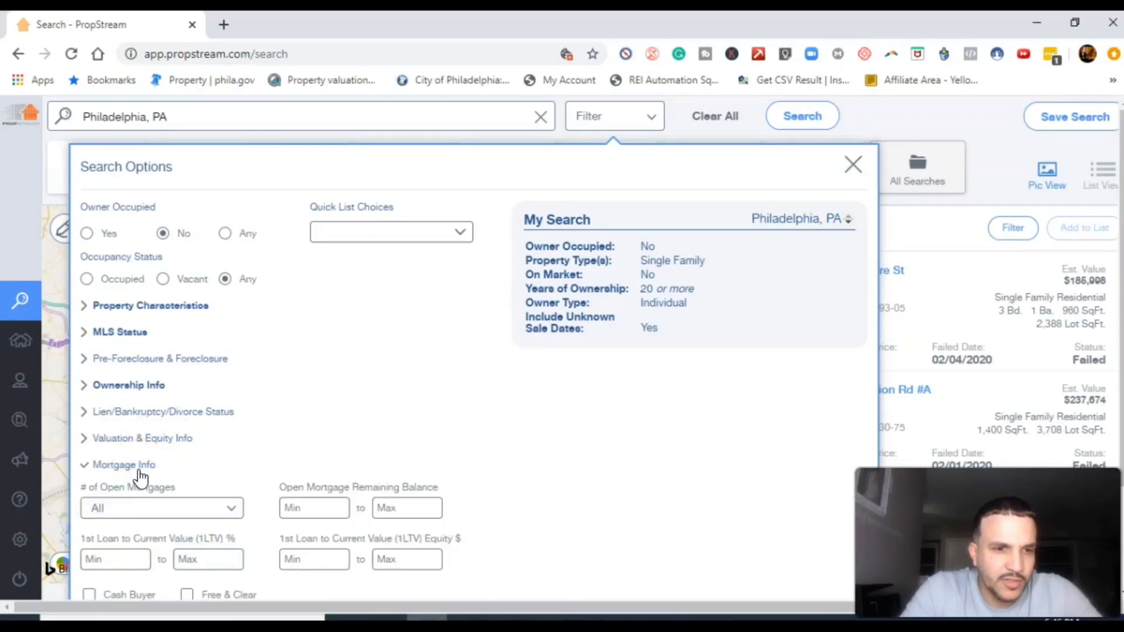
pyautogui.click(139, 465)
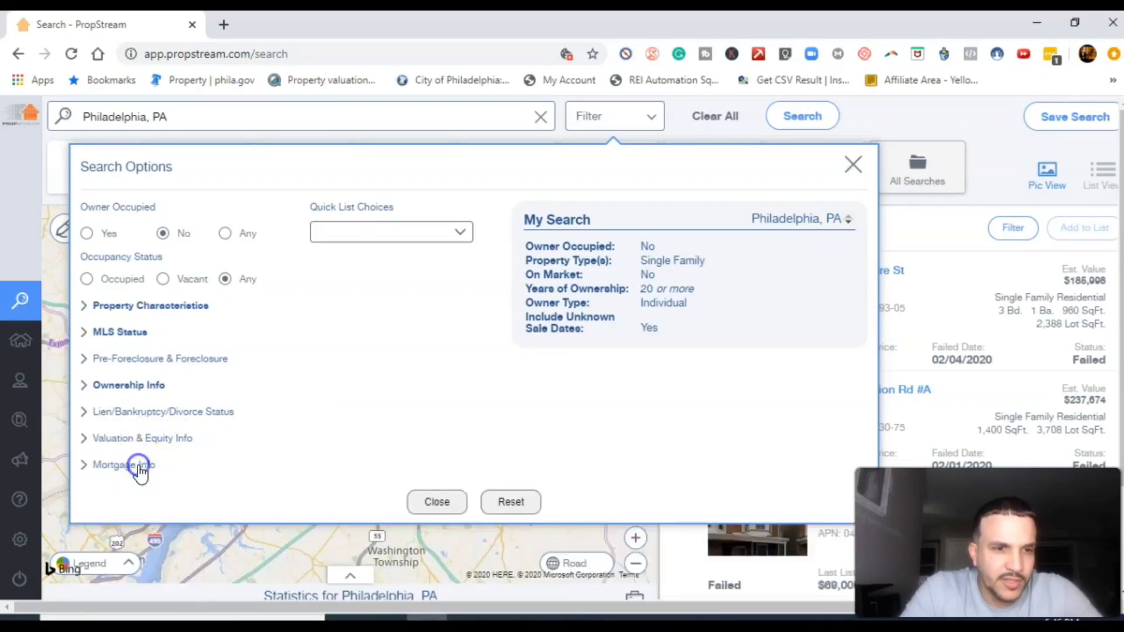
pyautogui.click(448, 502)
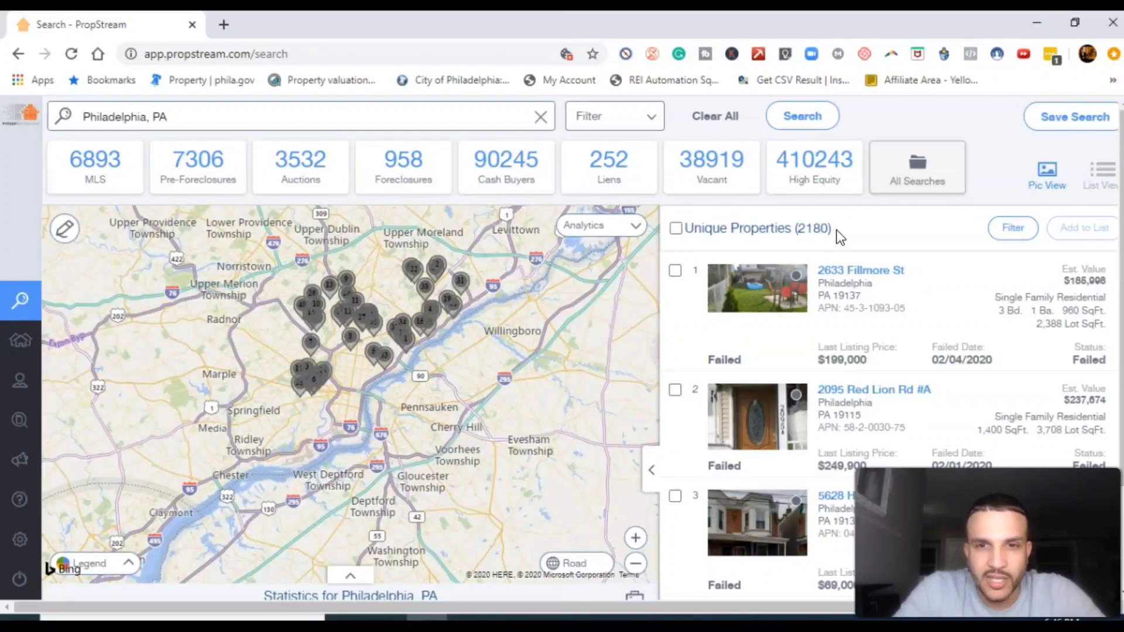
# Set Occupancy Status to Vacant in the search filter and close the search options
pyautogui.click(628, 103)
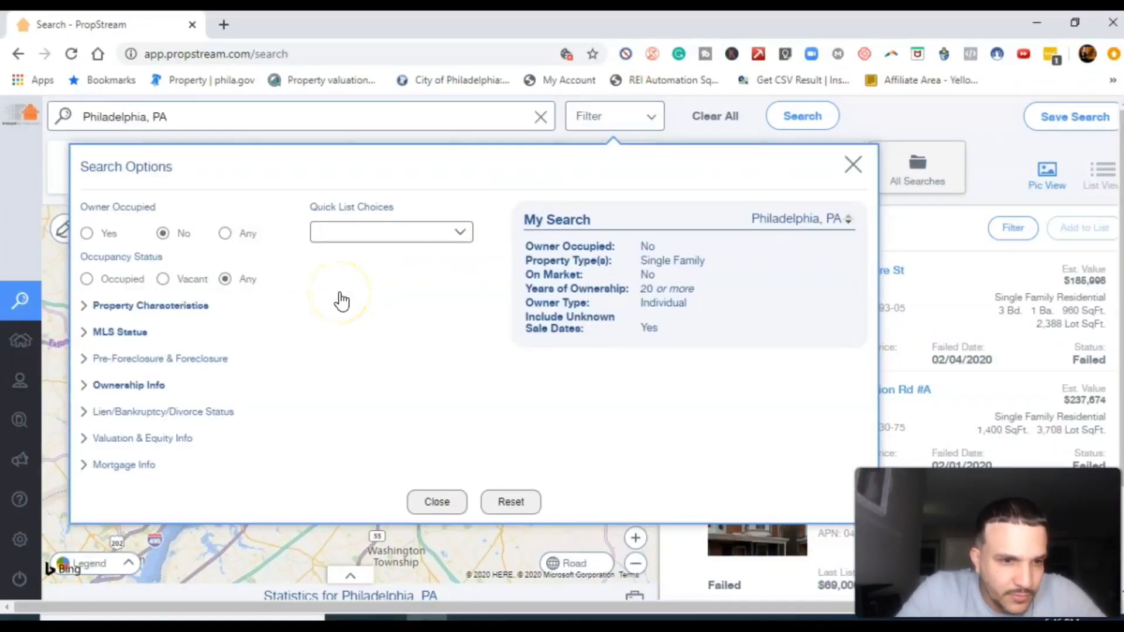
pyautogui.click(163, 278)
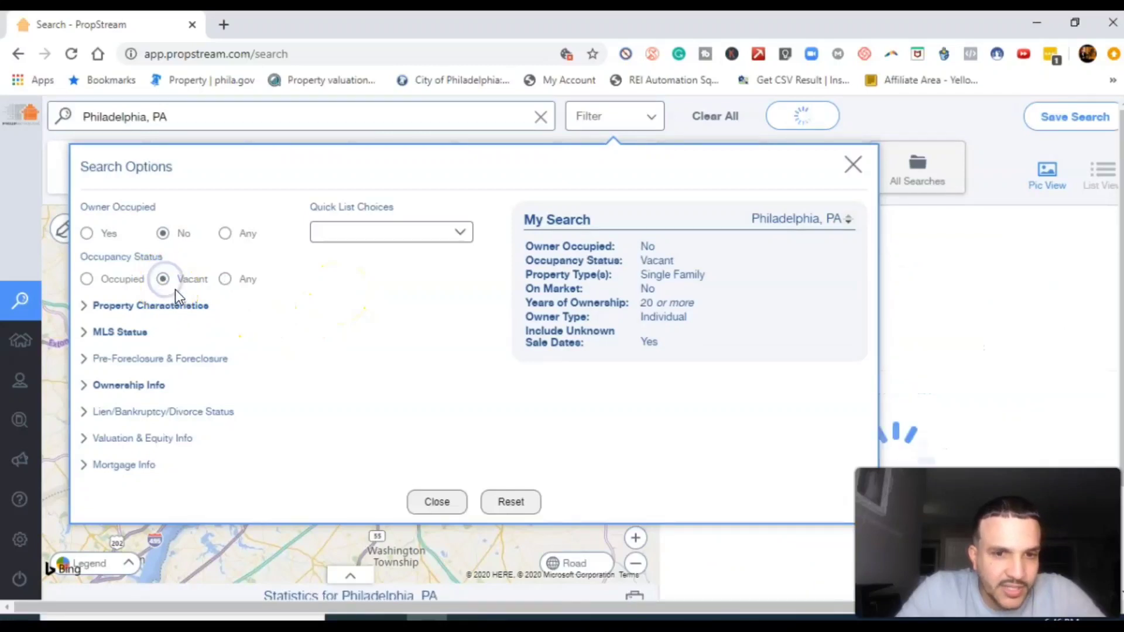
pyautogui.click(436, 502)
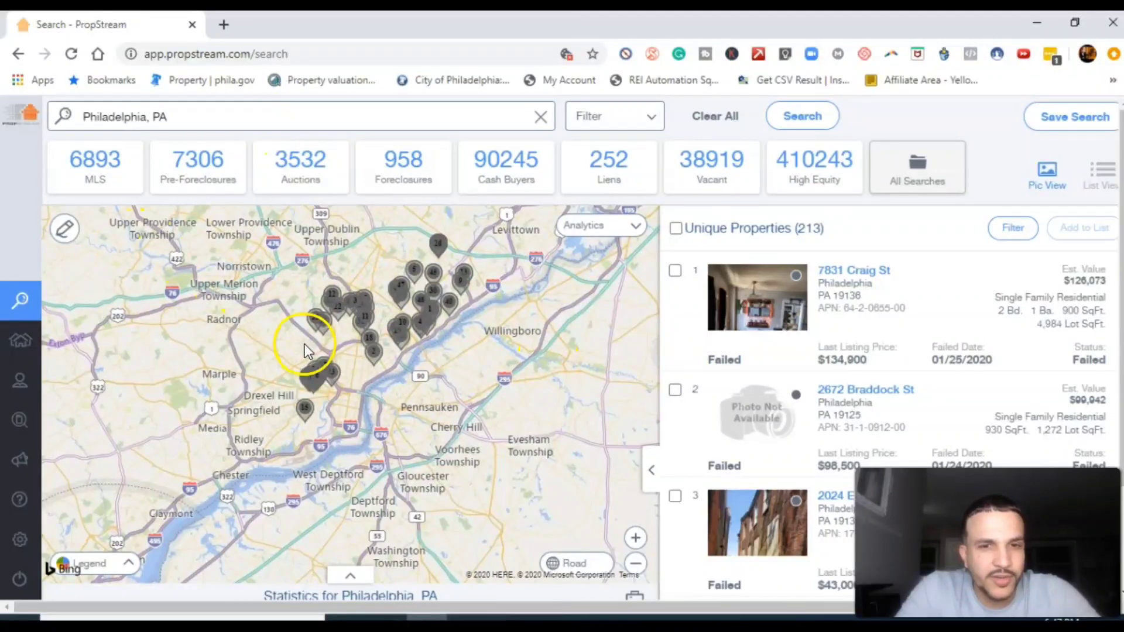
# Draw a four-sided search area on the map around Cottman Ave and run the search inside it
pyautogui.click(636, 539)
pyautogui.click(635, 539)
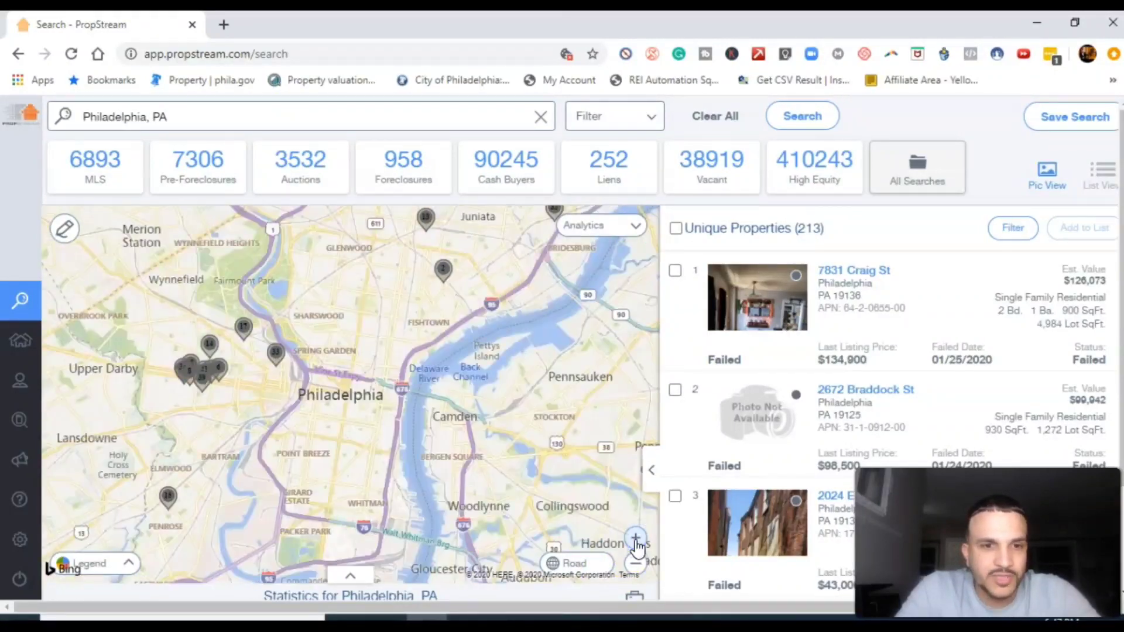
pyautogui.click(635, 539)
pyautogui.click(635, 539)
pyautogui.click(636, 539)
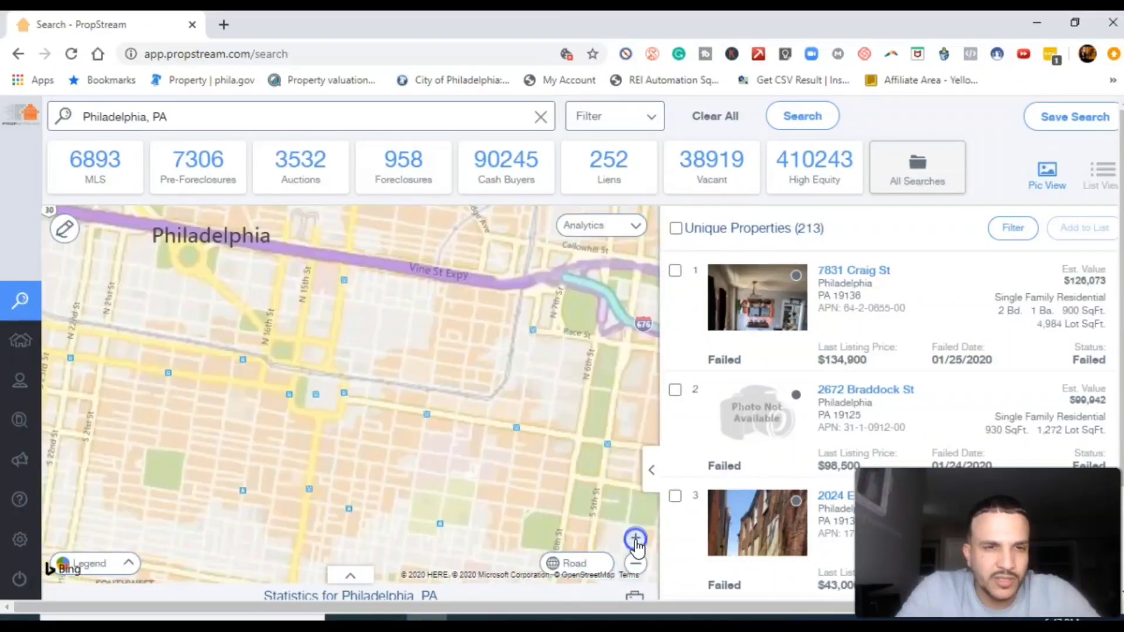
pyautogui.click(636, 539)
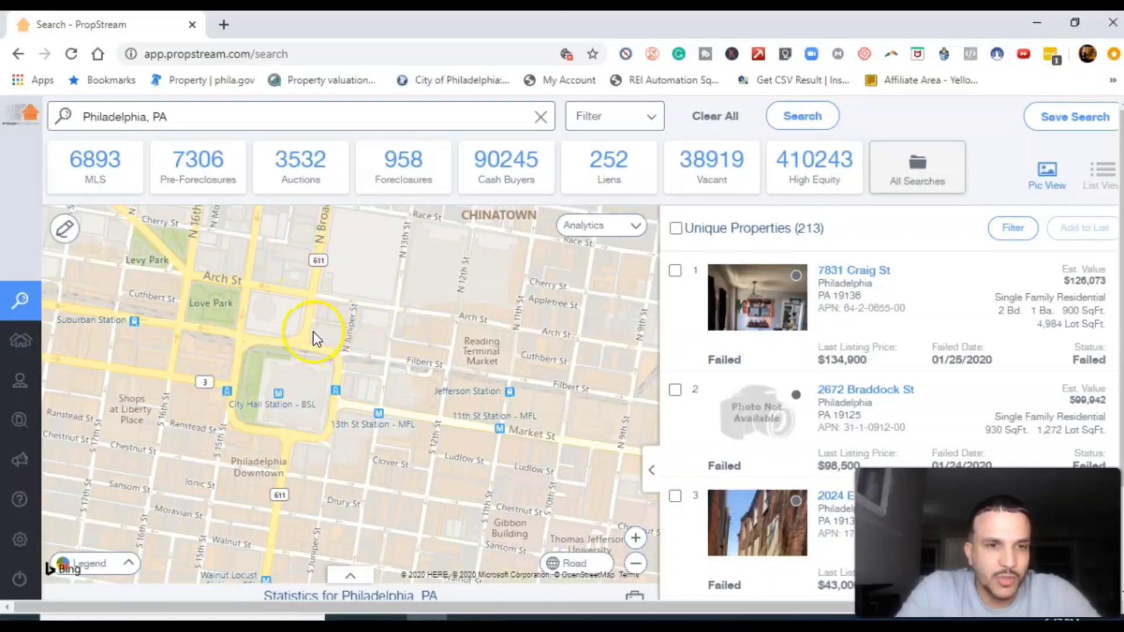
pyautogui.click(66, 232)
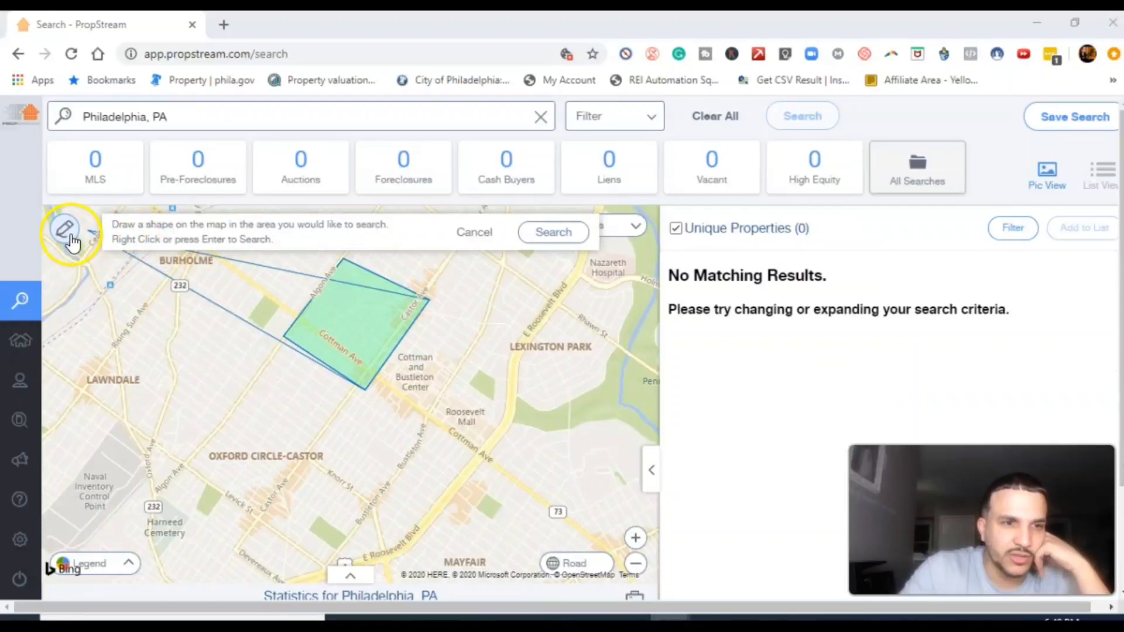
pyautogui.rightClick(415, 319)
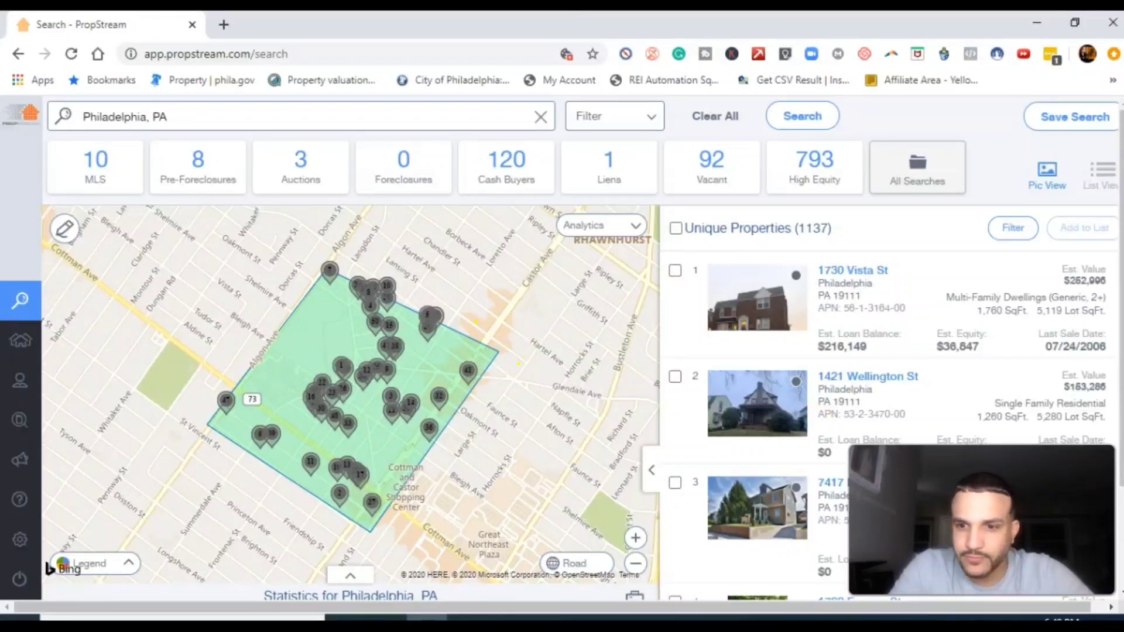
pyautogui.click(982, 519)
pyautogui.moveTo(982, 520); pyautogui.dragTo(228, 446)
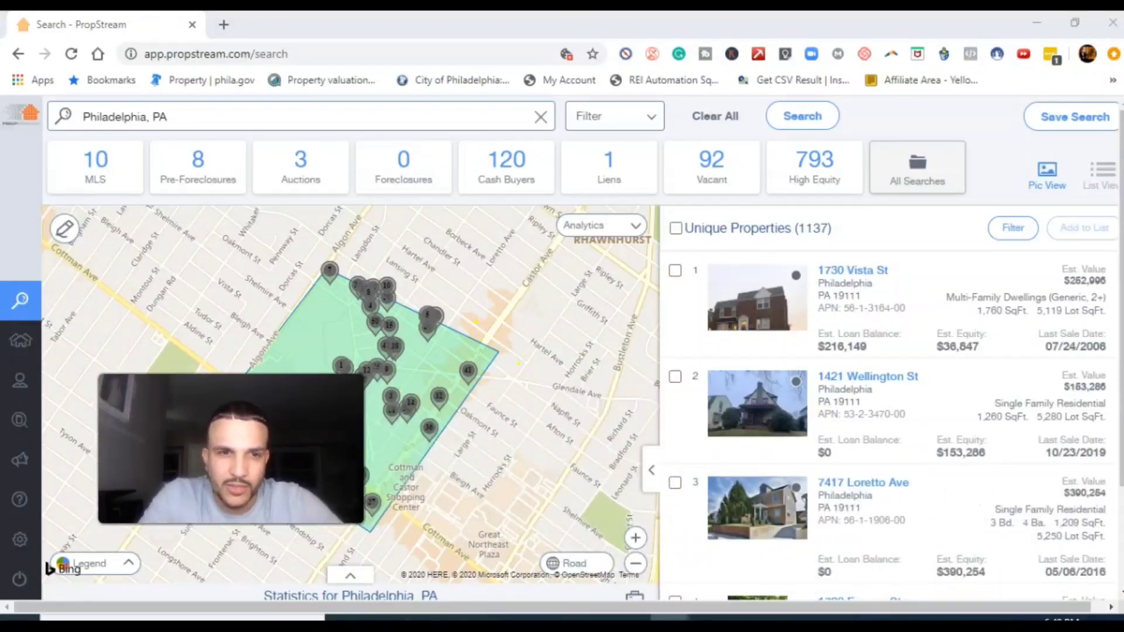
# Filter the drawn area with Owner Occupied set to No, Occupancy Status to Vacant and On Market to No
pyautogui.click(614, 122)
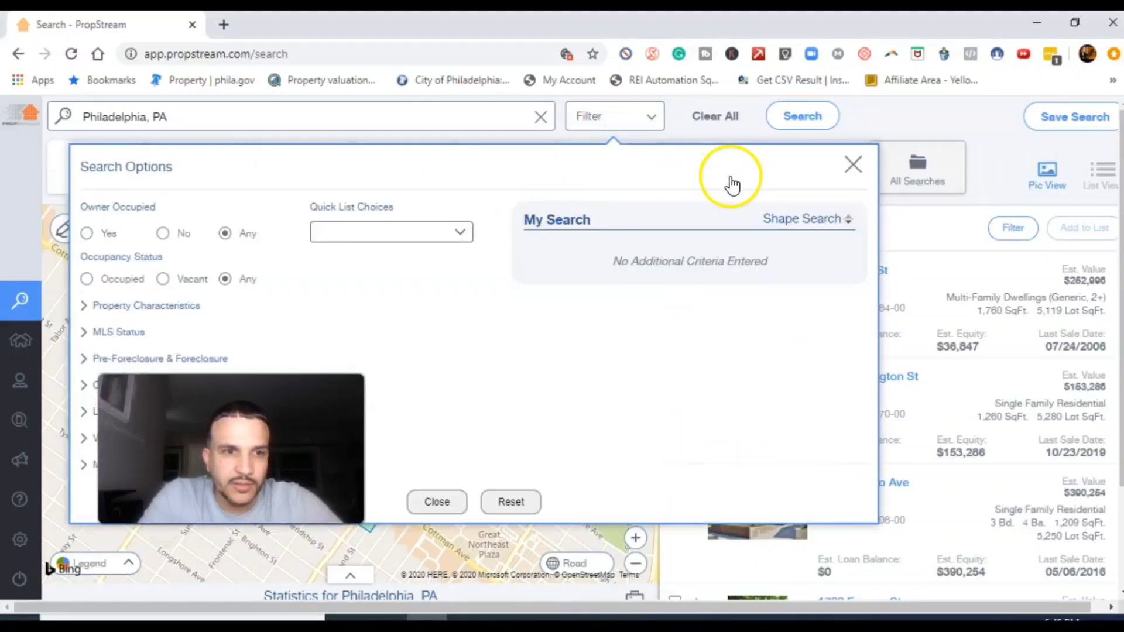
pyautogui.click(163, 233)
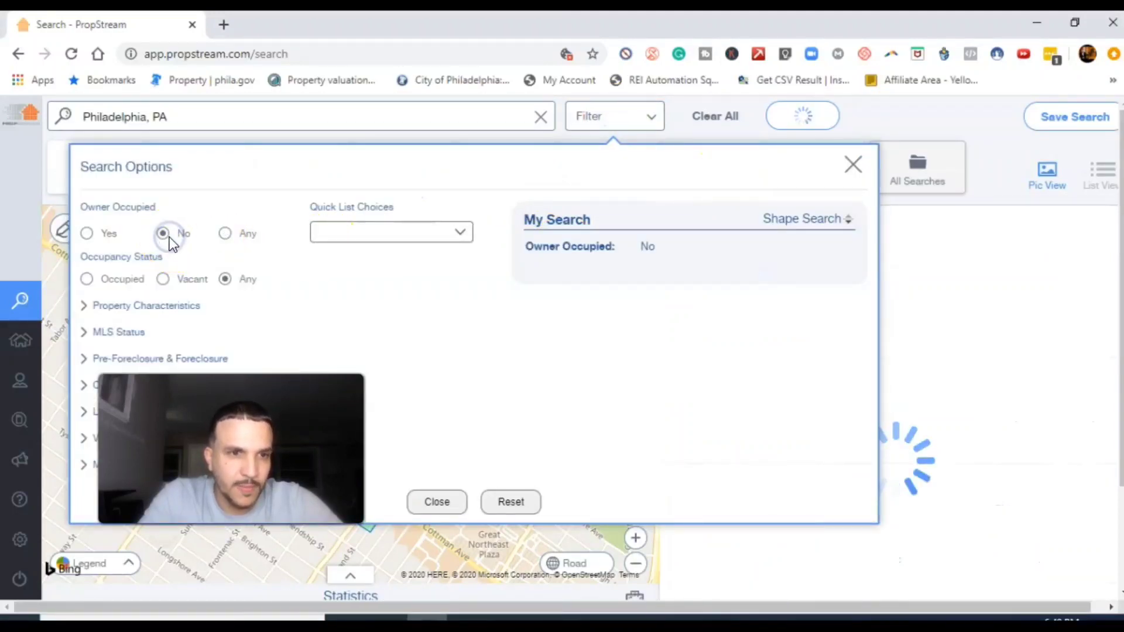
pyautogui.click(170, 281)
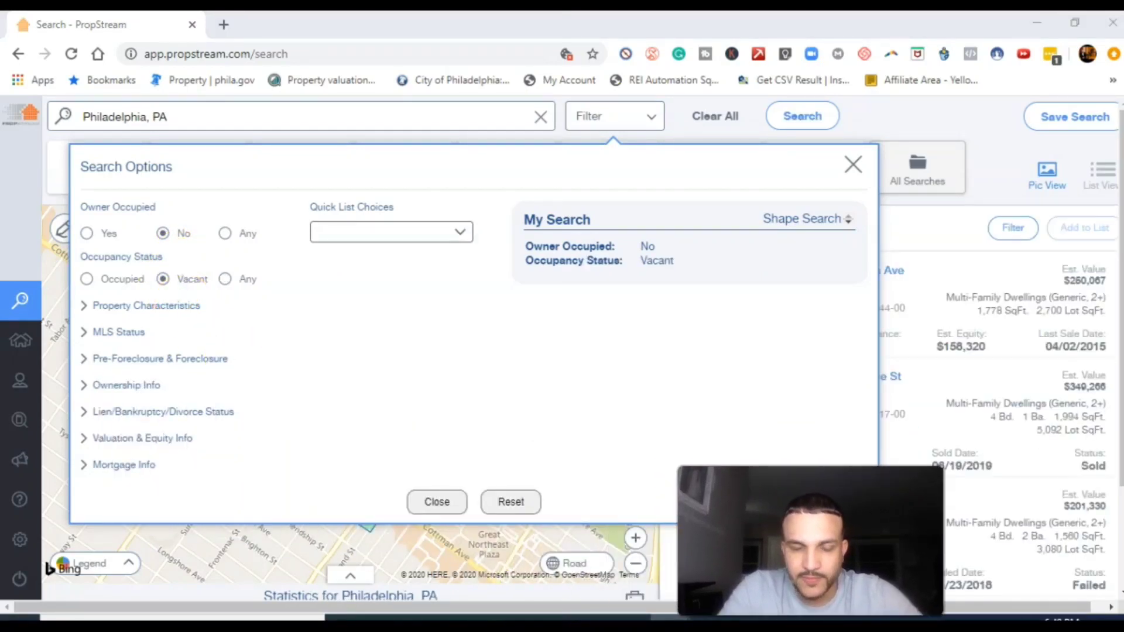
pyautogui.click(130, 332)
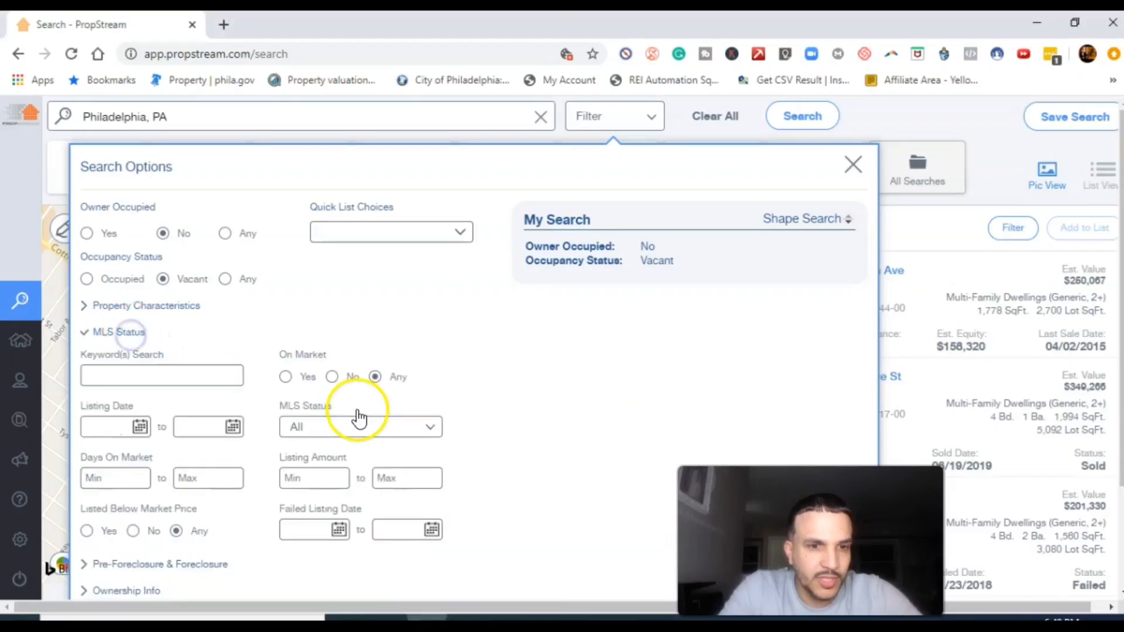
pyautogui.click(334, 376)
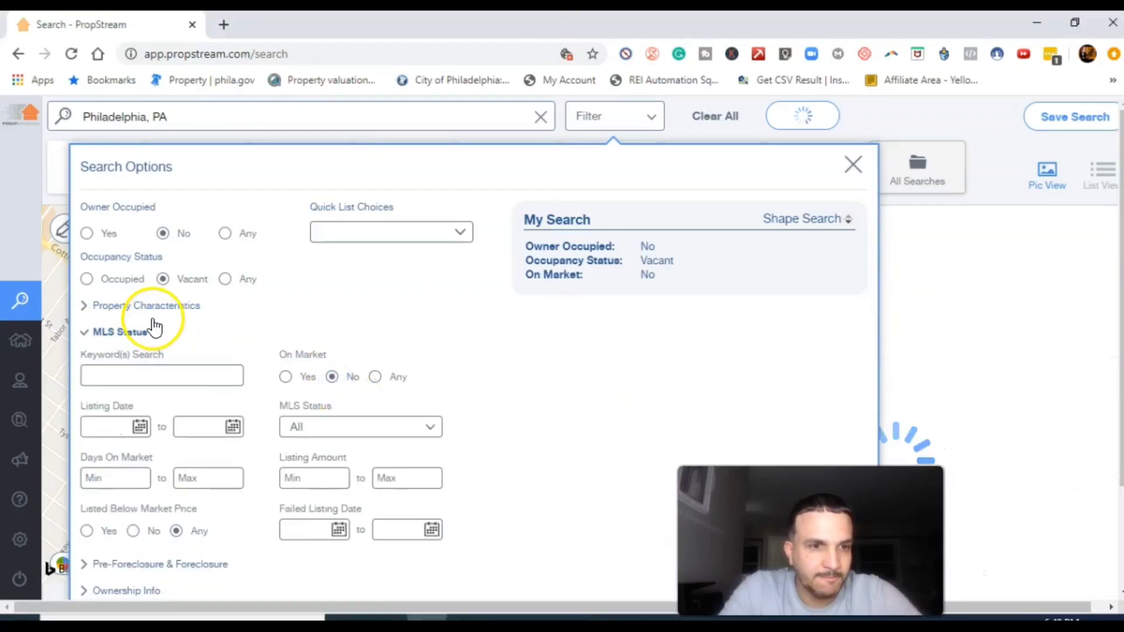
# Try restricting the drawn area to the Single Family property type, remove that restriction and review the search criteria
pyautogui.click(140, 308)
pyautogui.click(351, 351)
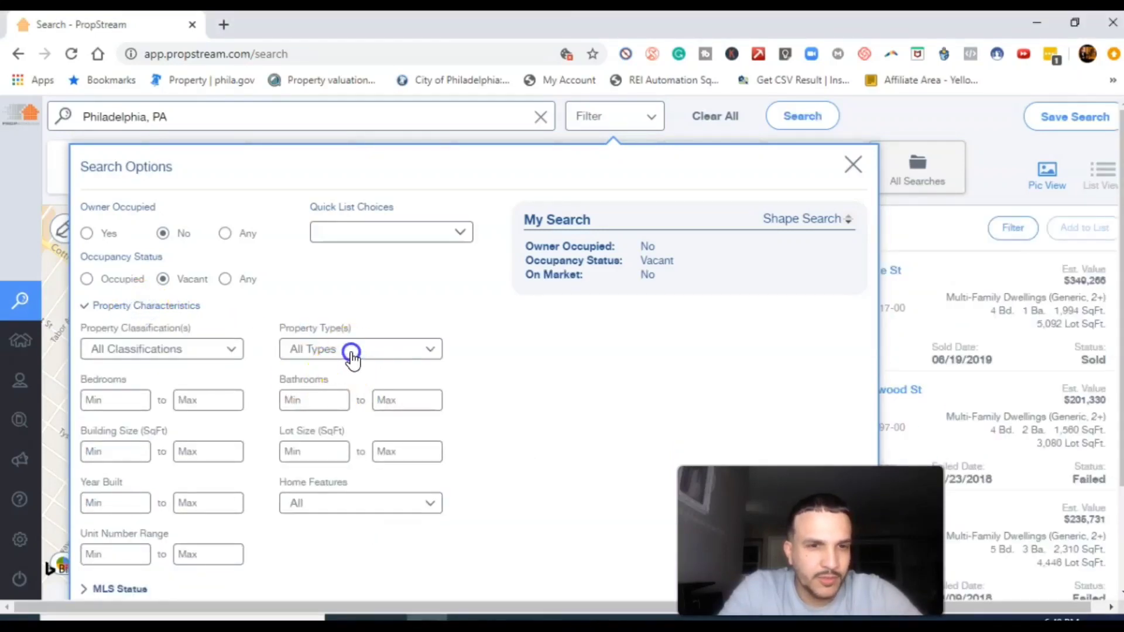
pyautogui.click(220, 409)
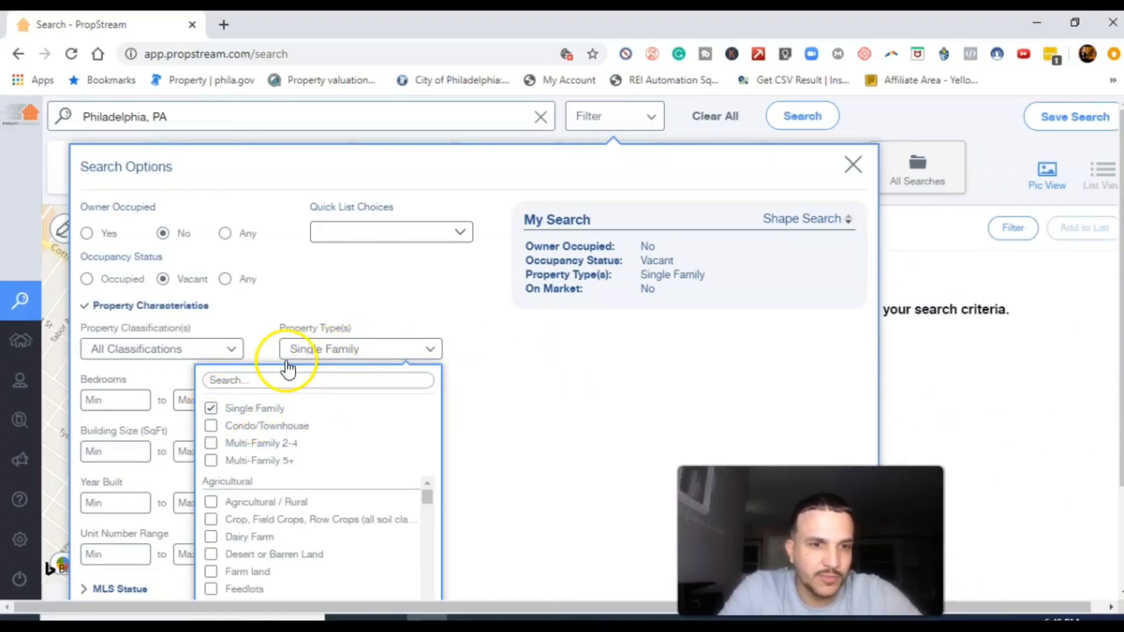
pyautogui.click(211, 408)
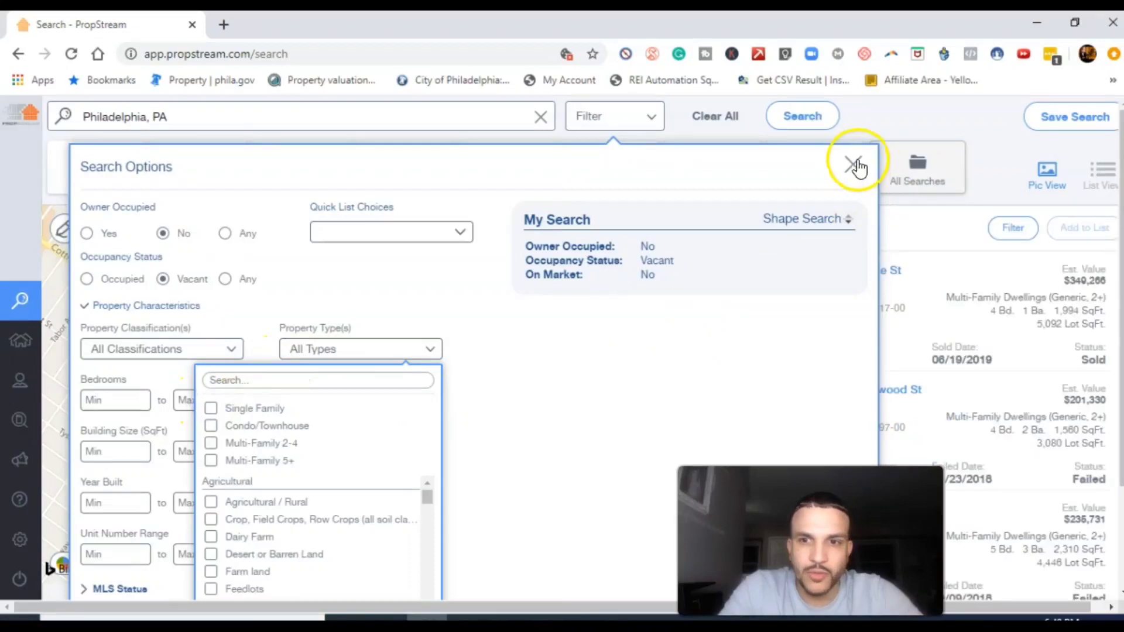
pyautogui.click(852, 164)
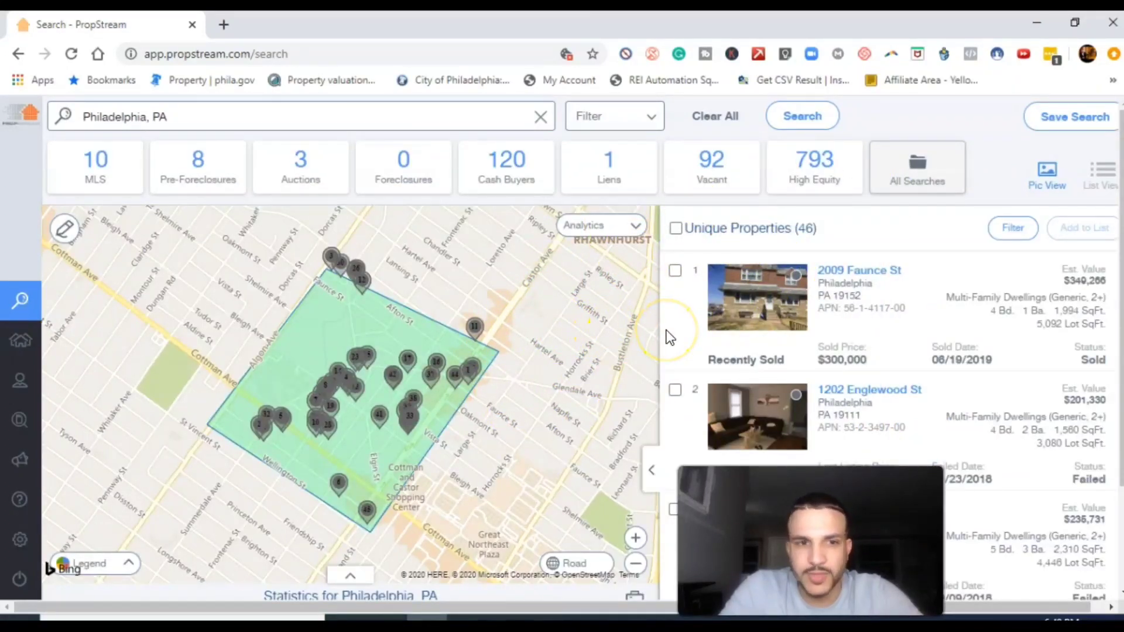
pyautogui.click(594, 126)
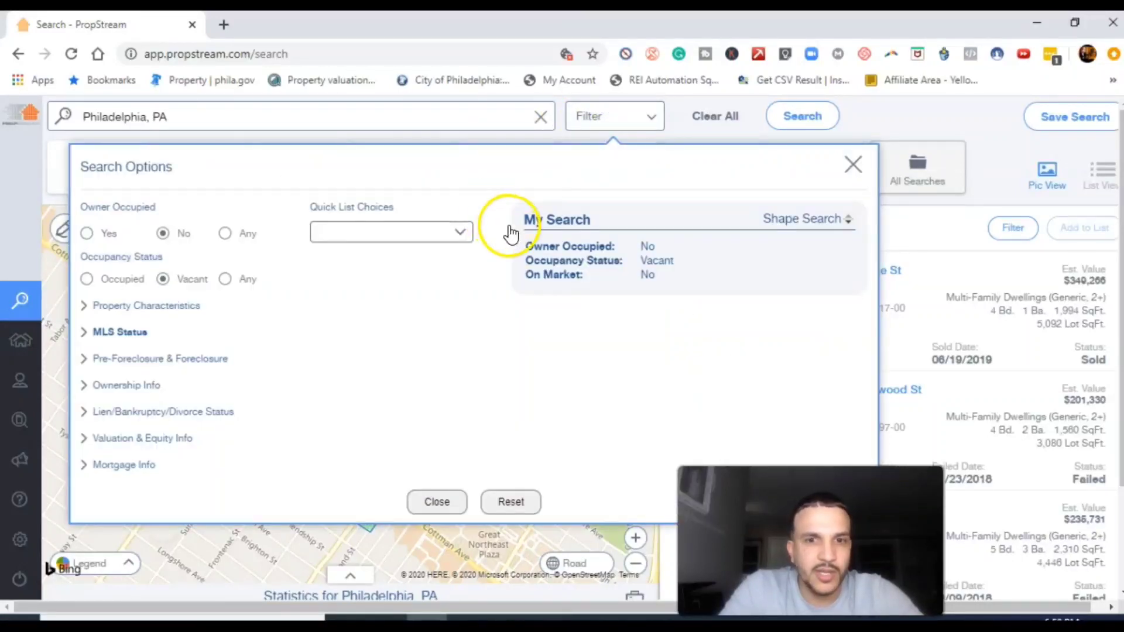
pyautogui.click(438, 501)
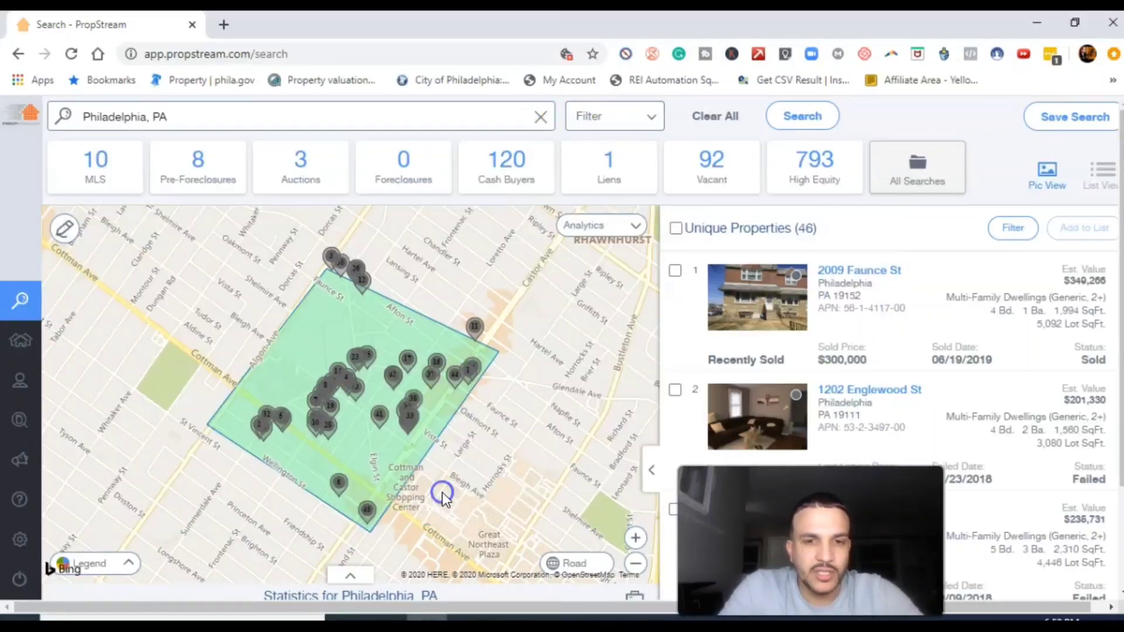
# Clear the whole search and its criteria, and search for Philadelphia, PA again
pyautogui.click(725, 117)
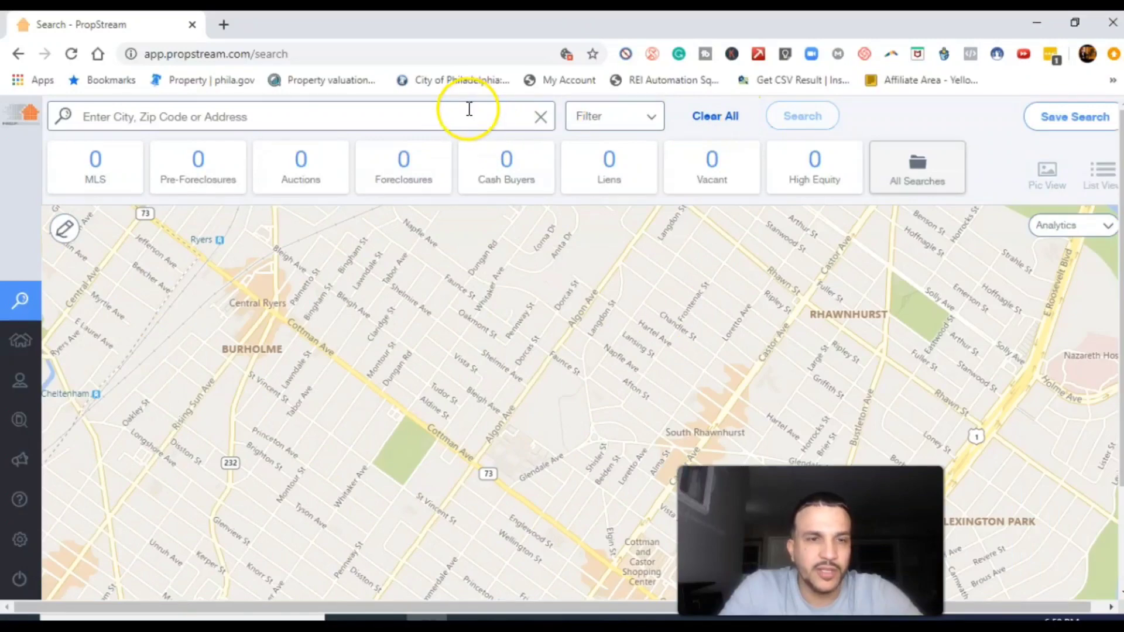
pyautogui.click(468, 111)
pyautogui.write('philade')
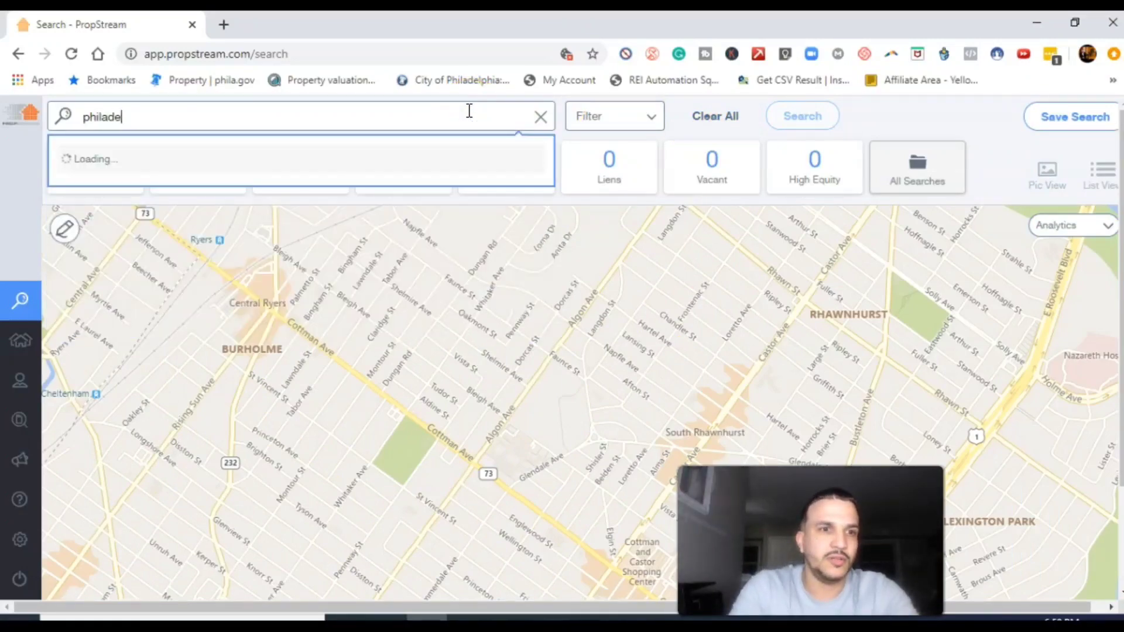
pyautogui.write('lphia')
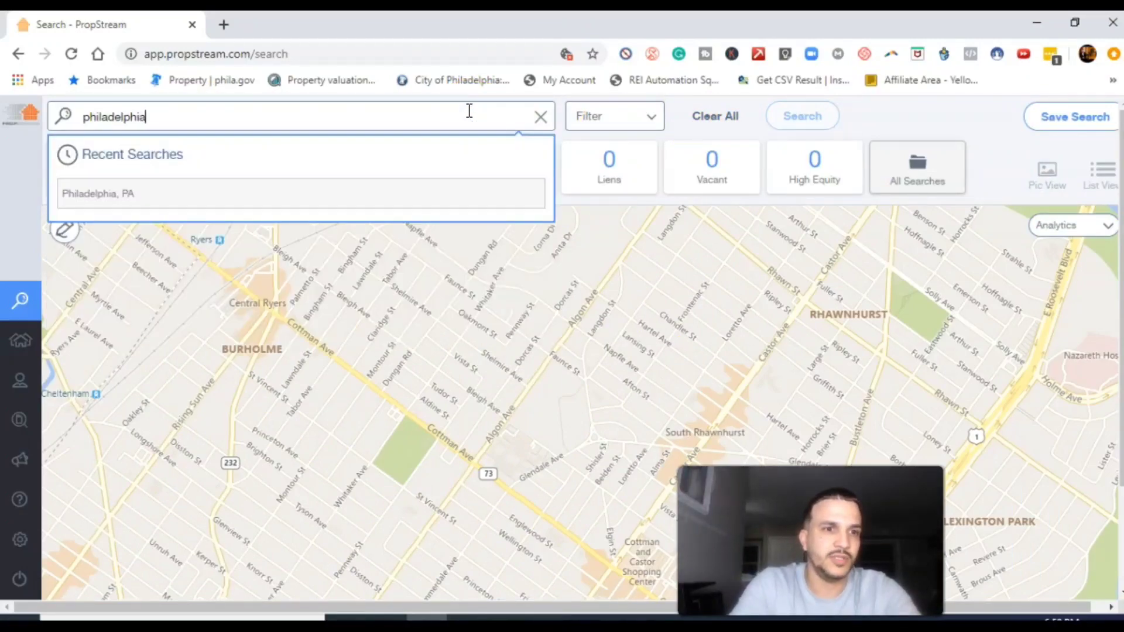
pyautogui.click(146, 195)
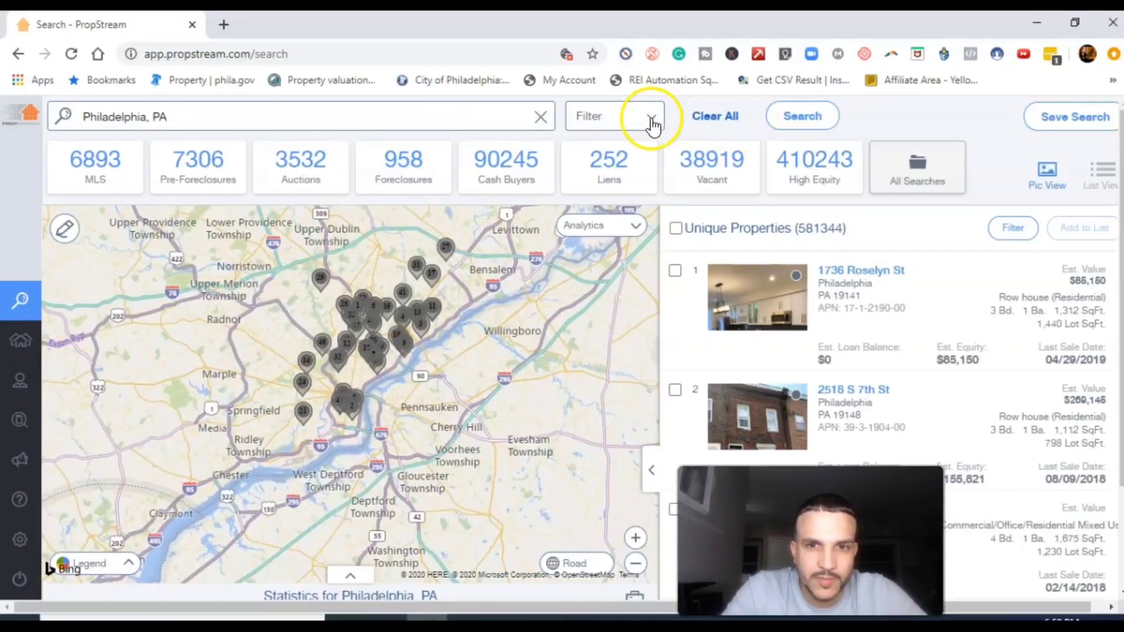
# Set Owner Occupied to No and Occupancy Status to Vacant in the search options
pyautogui.click(651, 120)
pyautogui.click(433, 230)
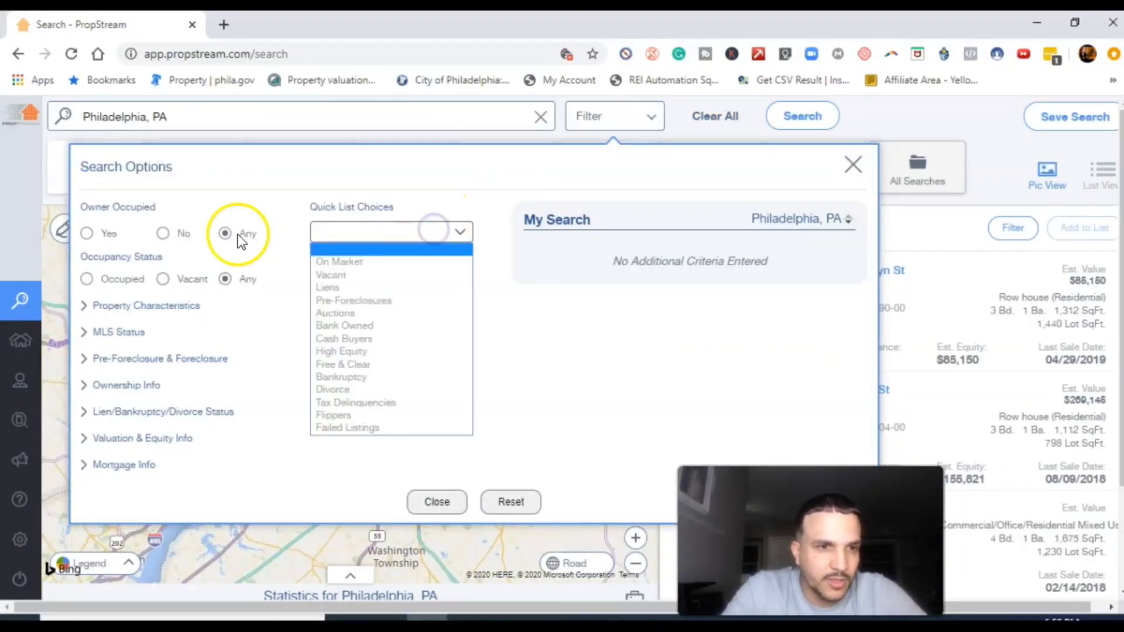
pyautogui.click(163, 233)
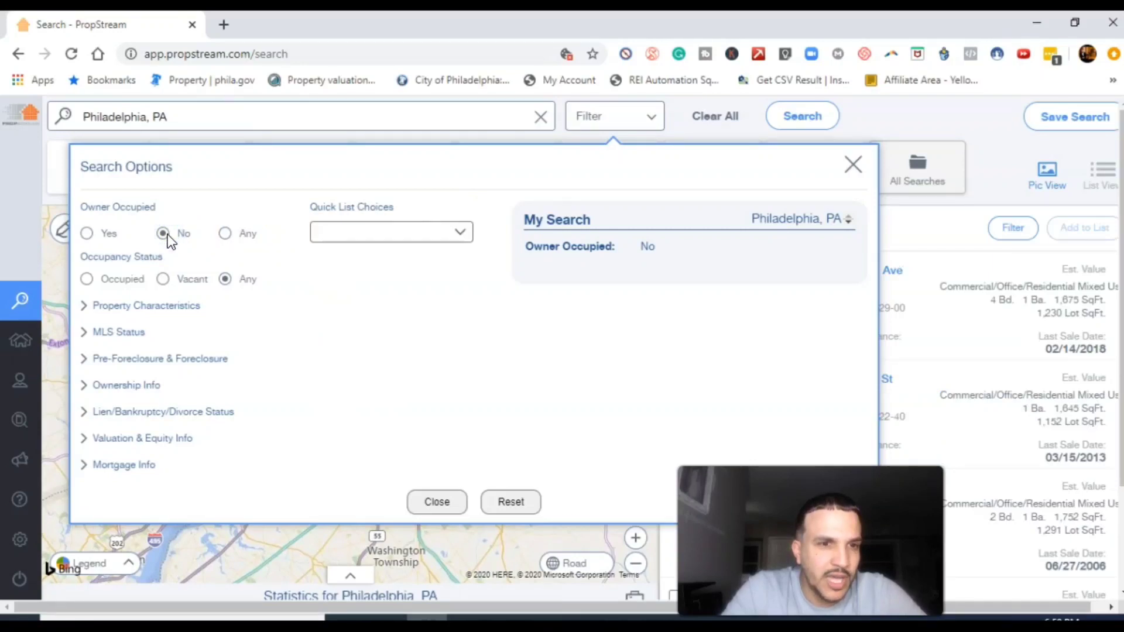
pyautogui.click(166, 279)
# Restrict the property type to Single Family and collapse the property characteristics
pyautogui.click(149, 307)
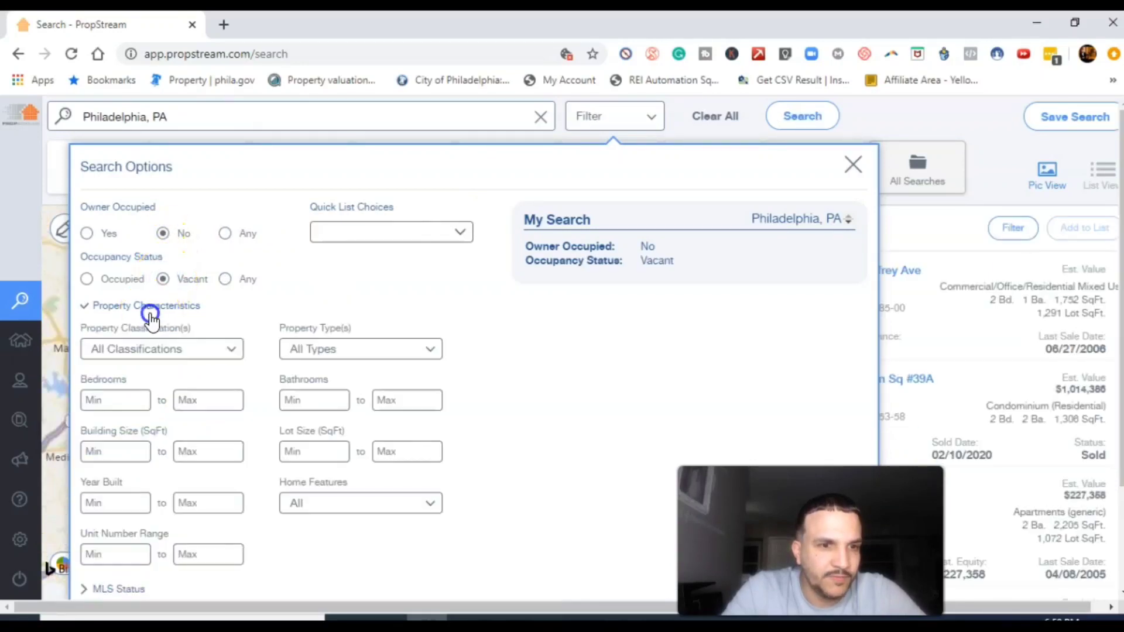
pyautogui.click(319, 350)
pyautogui.click(212, 409)
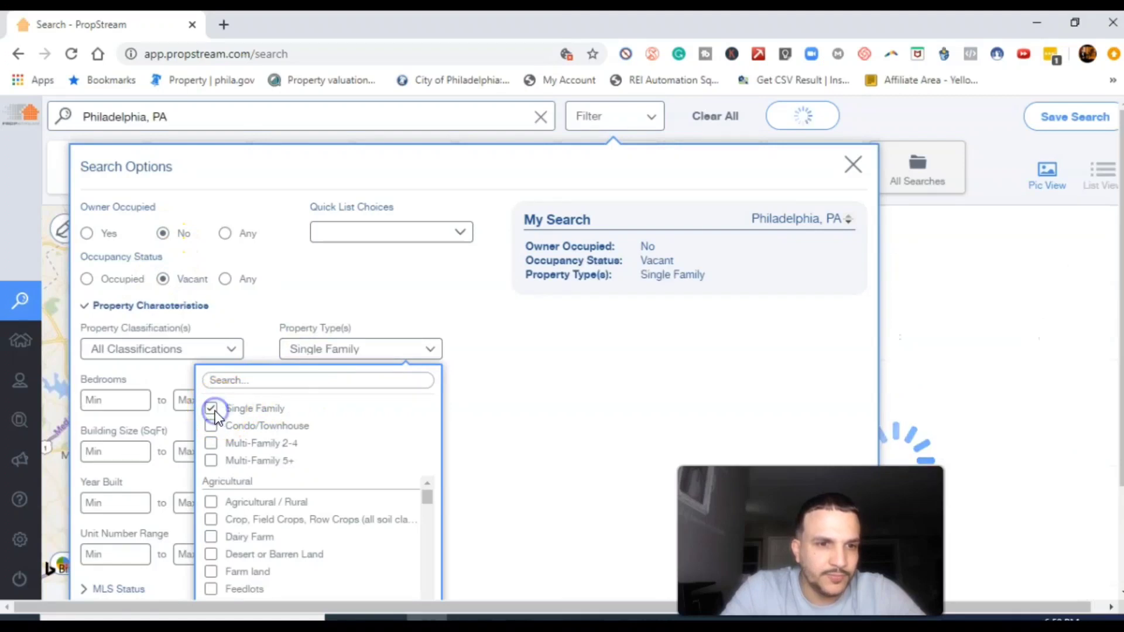
pyautogui.click(140, 309)
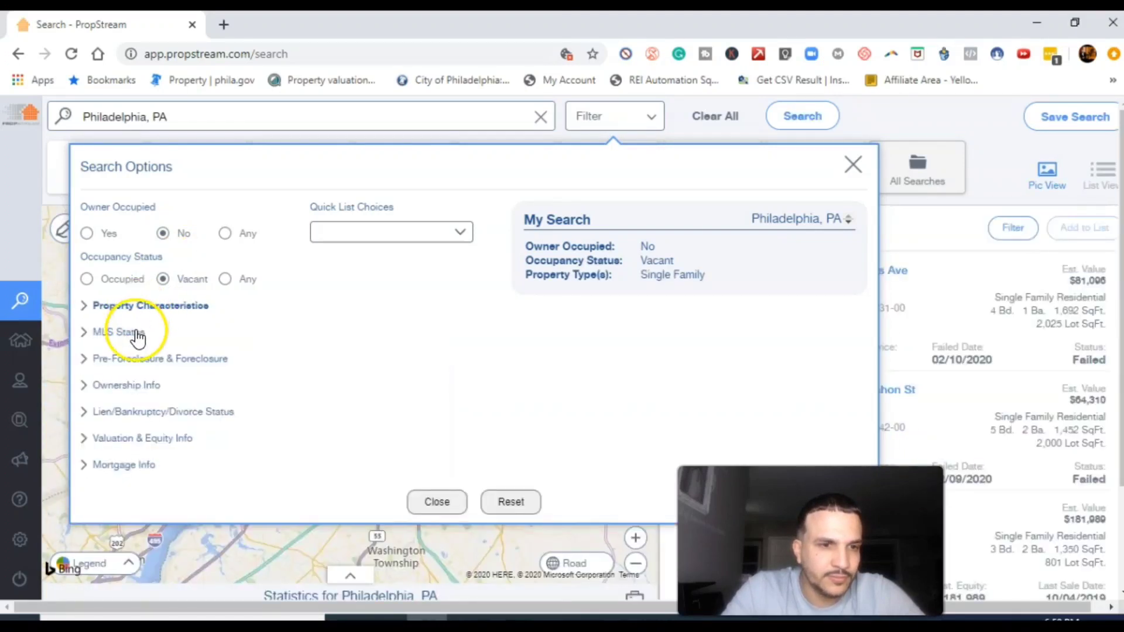
# Set On Market to No in the MLS status filter and reopen the property characteristics
pyautogui.click(136, 329)
pyautogui.click(328, 378)
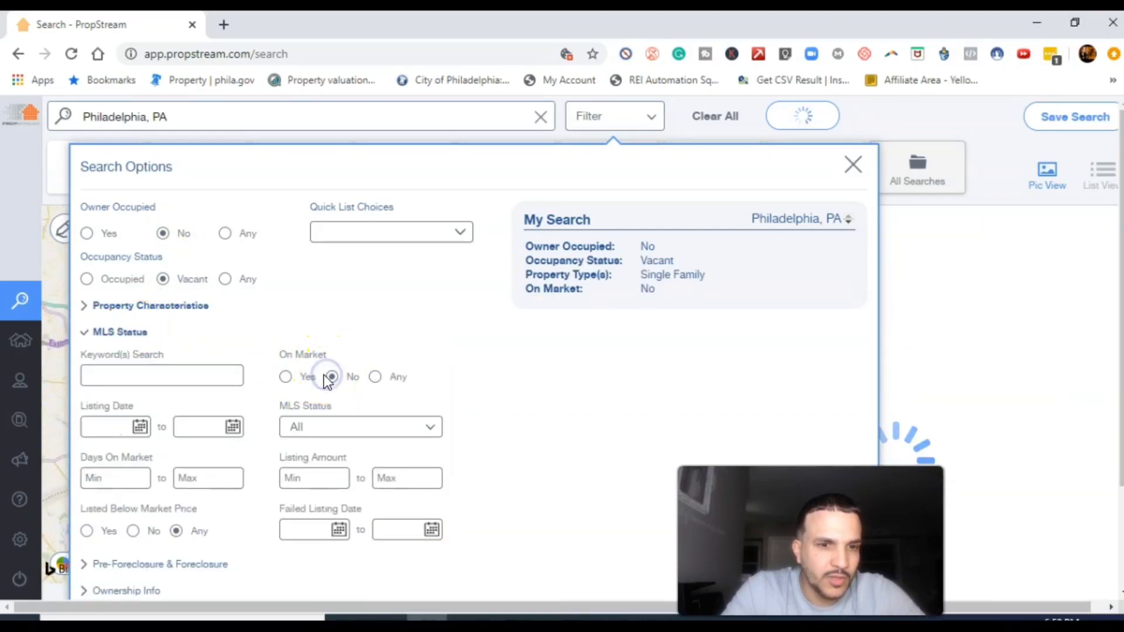
pyautogui.click(158, 309)
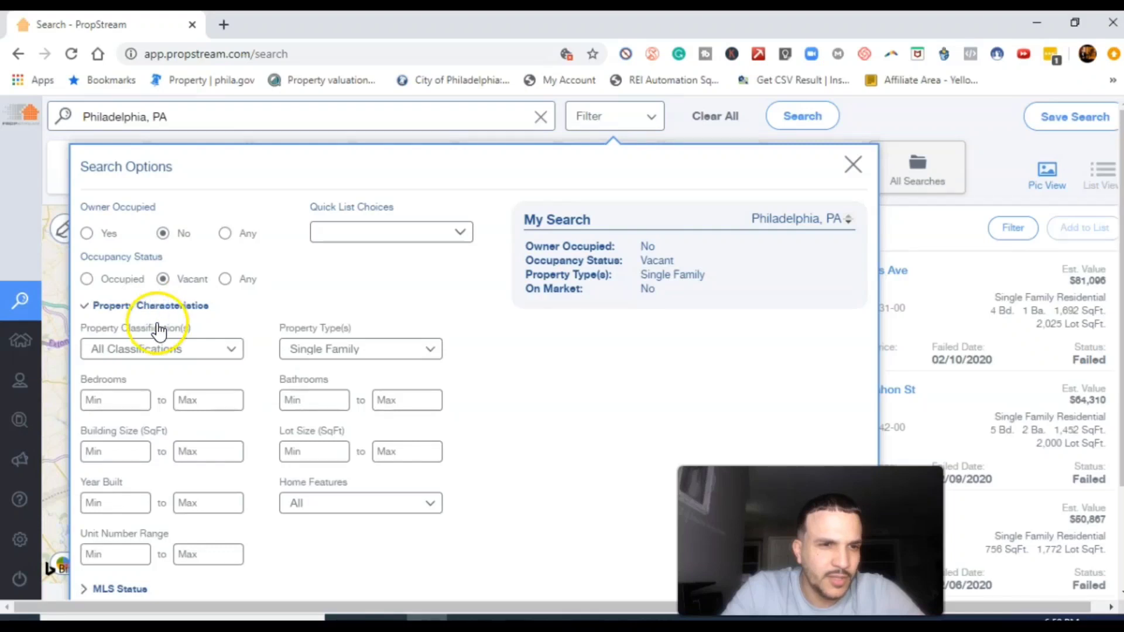
# Set the owner type to Individual in the ownership info and collapse that section
pyautogui.click(157, 323)
pyautogui.click(164, 308)
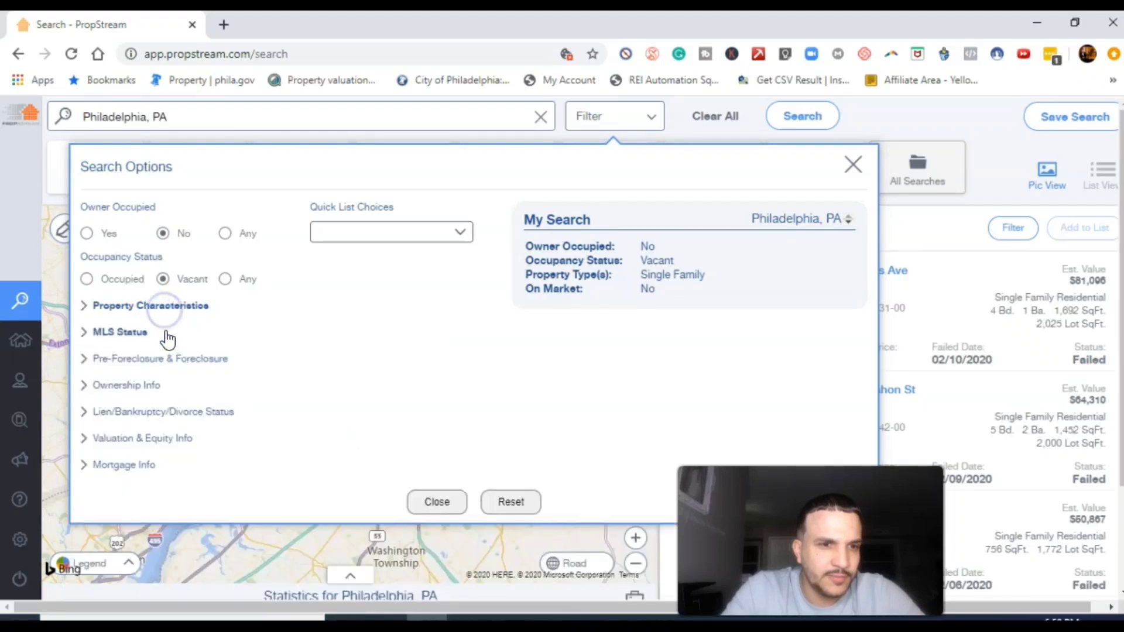
pyautogui.click(159, 383)
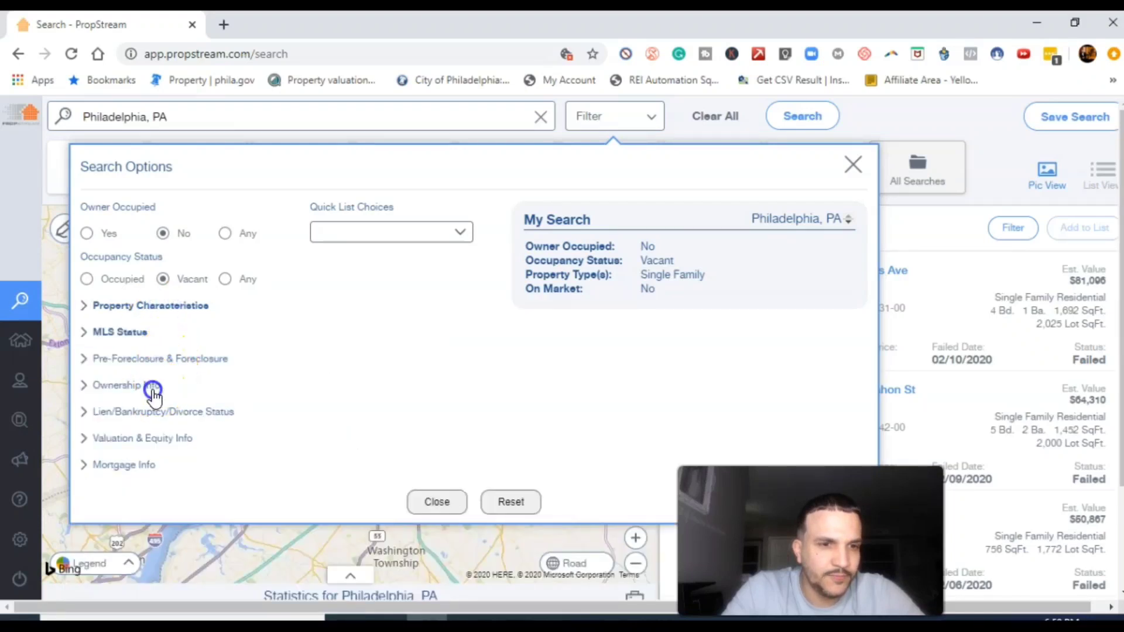
pyautogui.click(322, 433)
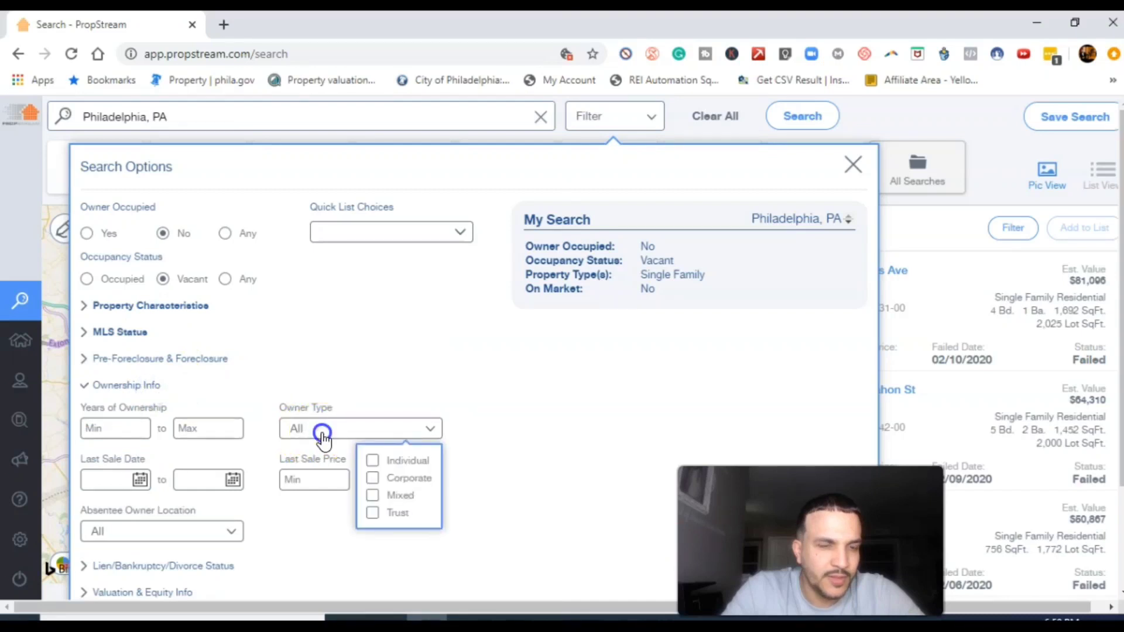
pyautogui.click(373, 461)
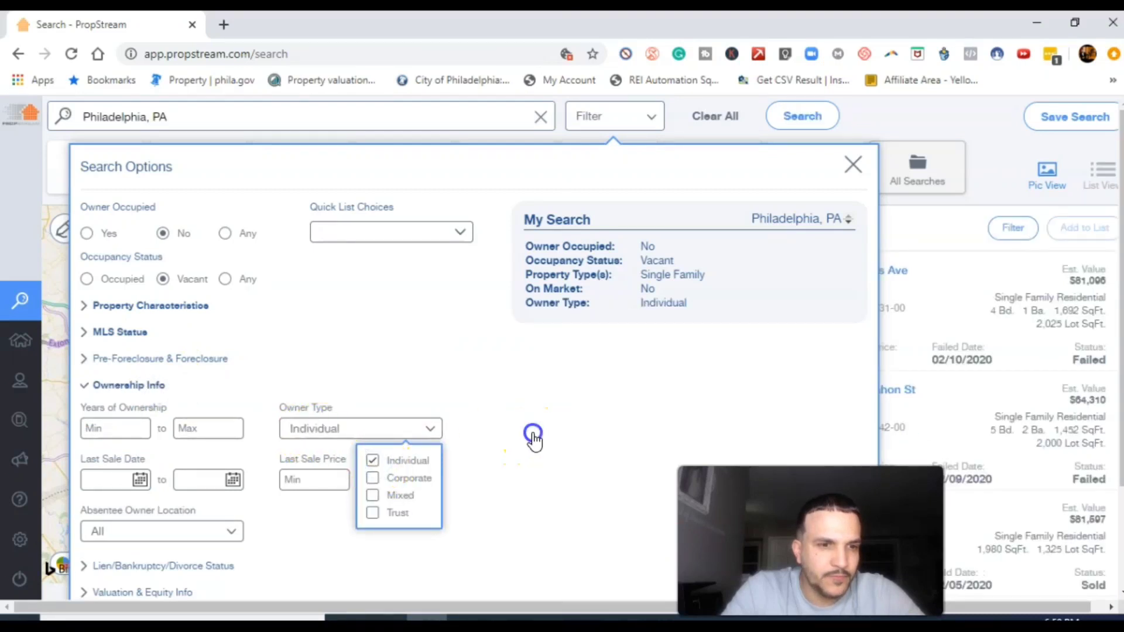
pyautogui.click(533, 435)
pyautogui.click(150, 384)
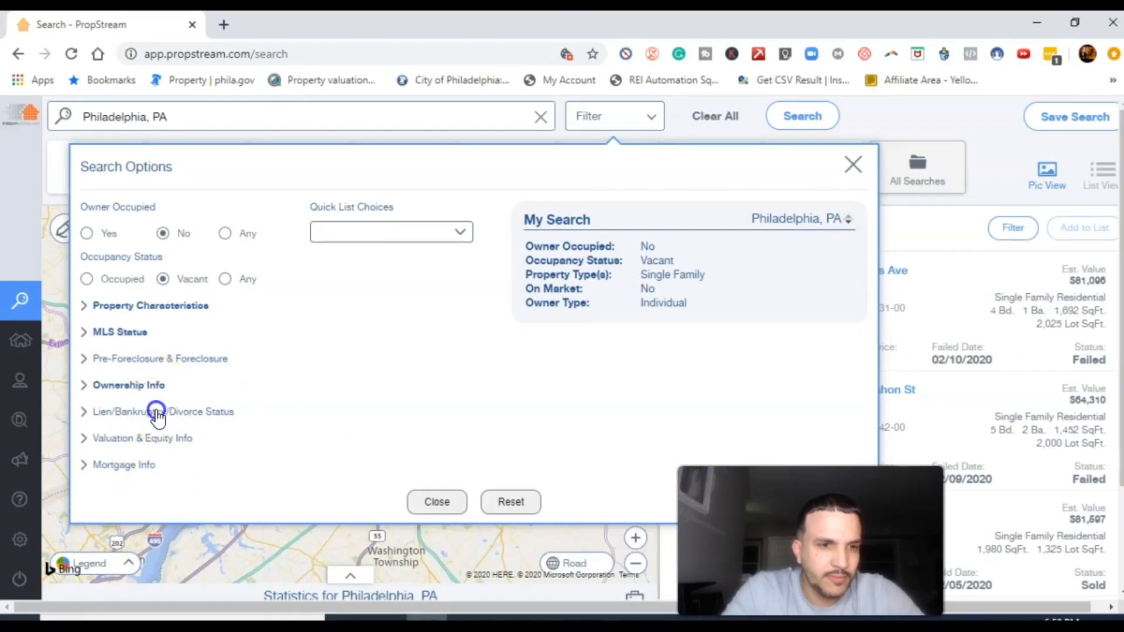
pyautogui.click(157, 413)
pyautogui.click(157, 413)
pyautogui.click(155, 439)
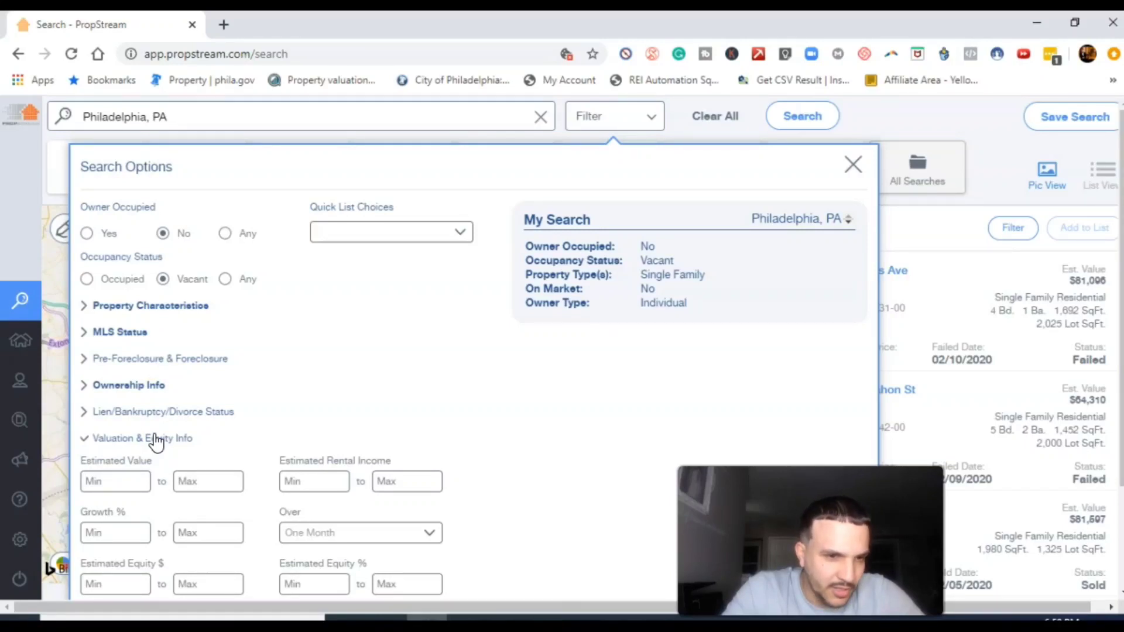
pyautogui.click(155, 439)
# Set the minimum years of ownership to 20 in the ownership info and review the search criteria summary
pyautogui.click(143, 383)
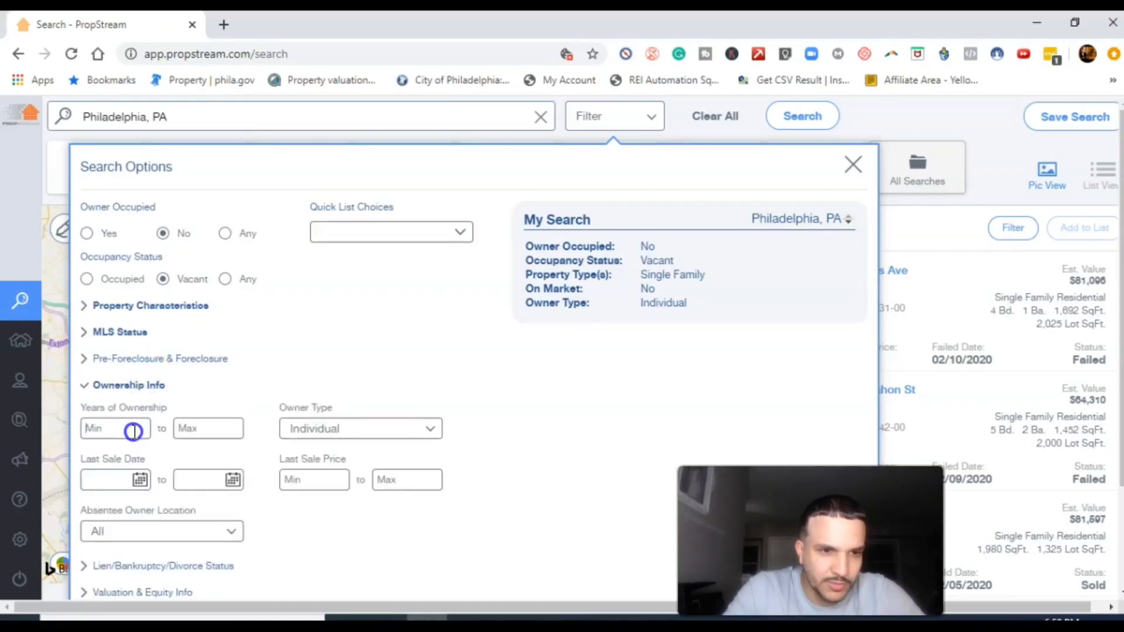
pyautogui.click(134, 432)
pyautogui.write('20')
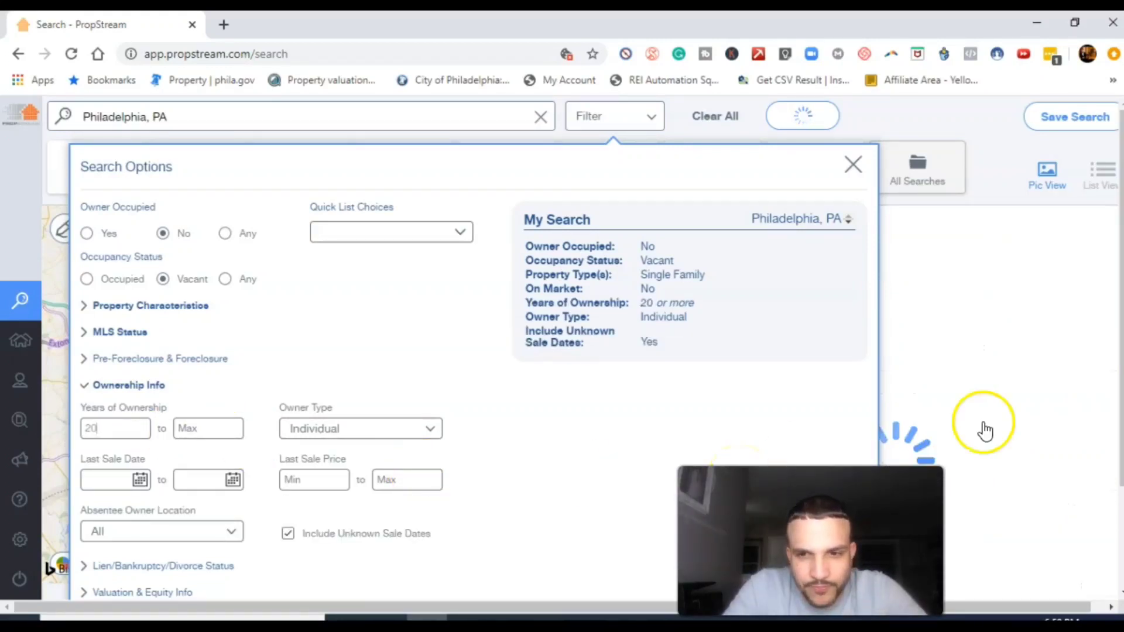
pyautogui.scroll(-2, 1120, 373)
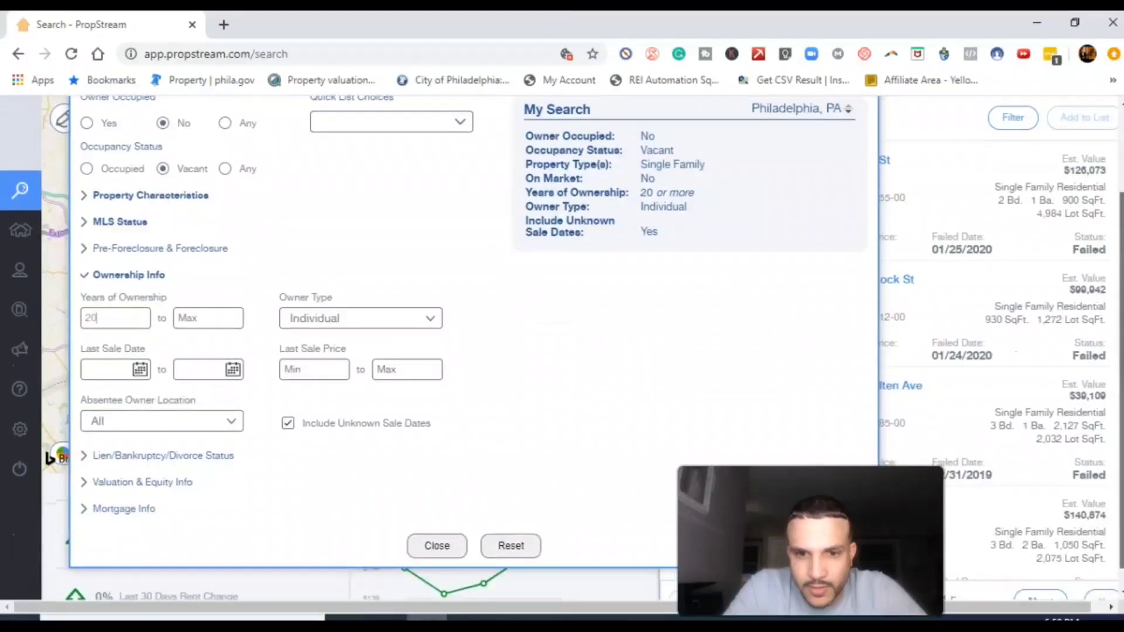
pyautogui.scroll(1, 562, 348)
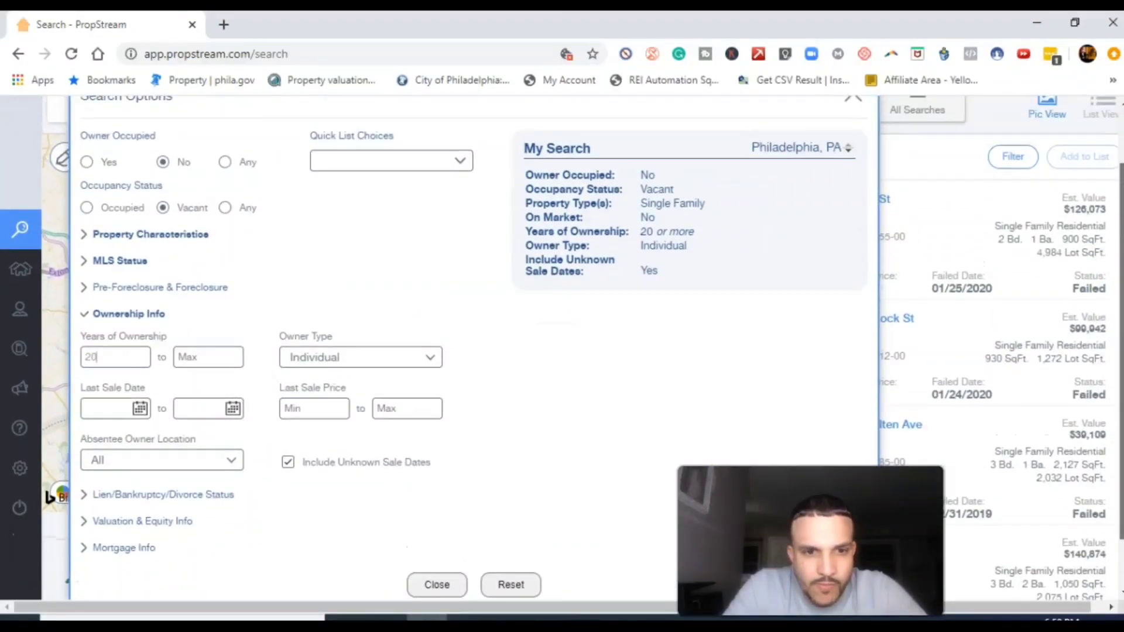
pyautogui.scroll(2, 50, 496)
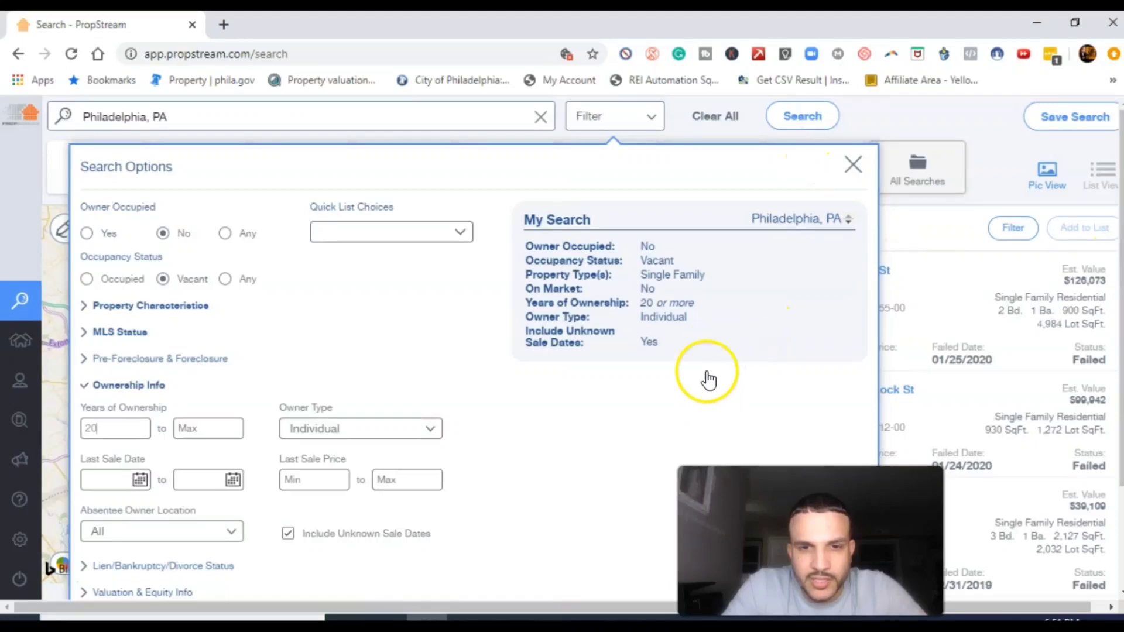
# Copy the search criteria summary into the details of a new saved search and cancel without saving
pyautogui.moveTo(537, 250); pyautogui.dragTo(674, 350)
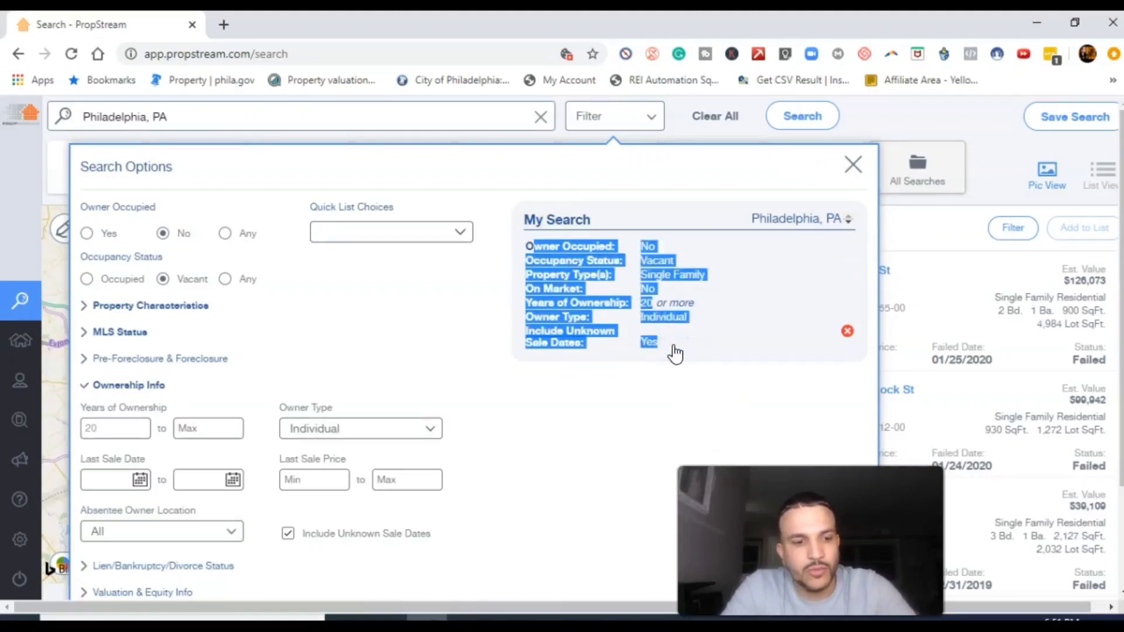
pyautogui.click(1068, 117)
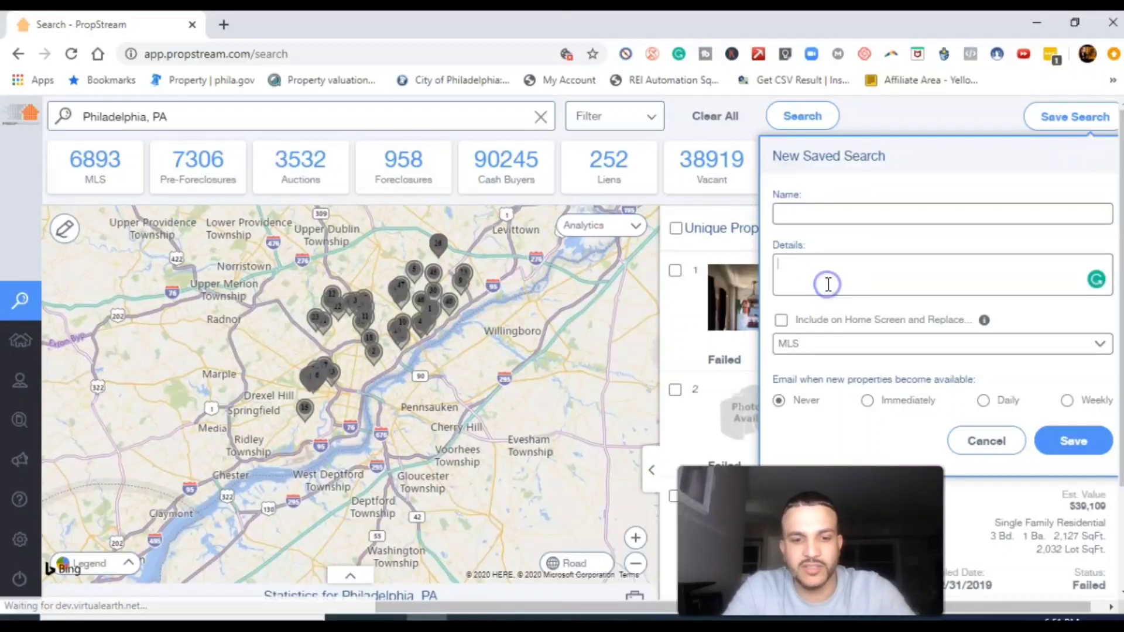
pyautogui.hotkey('ctrl', 'v')
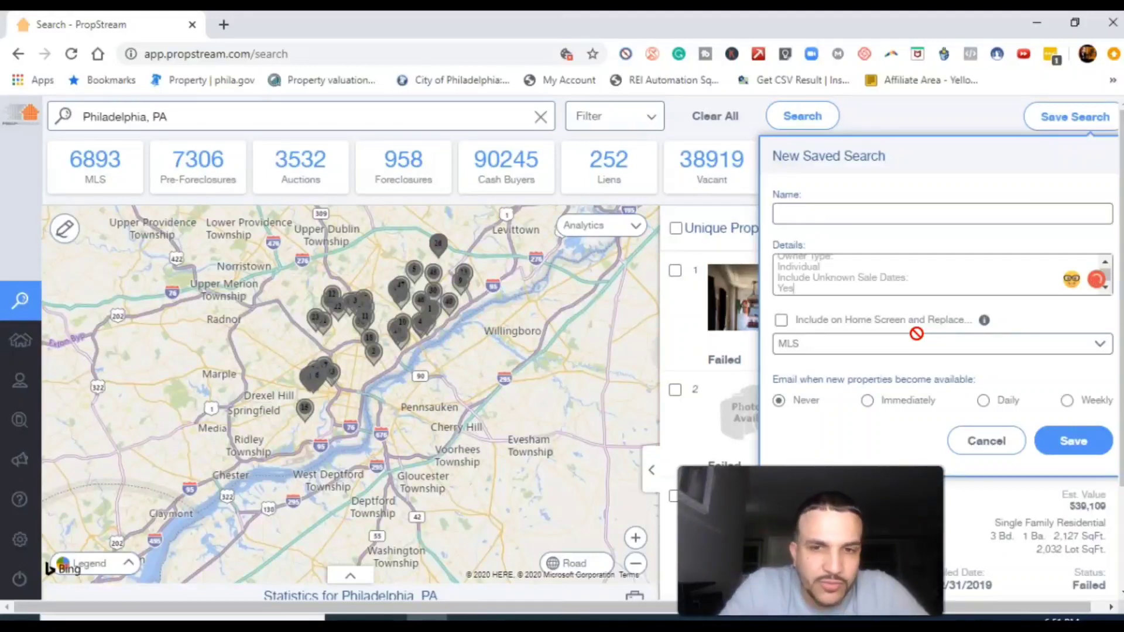
pyautogui.click(984, 445)
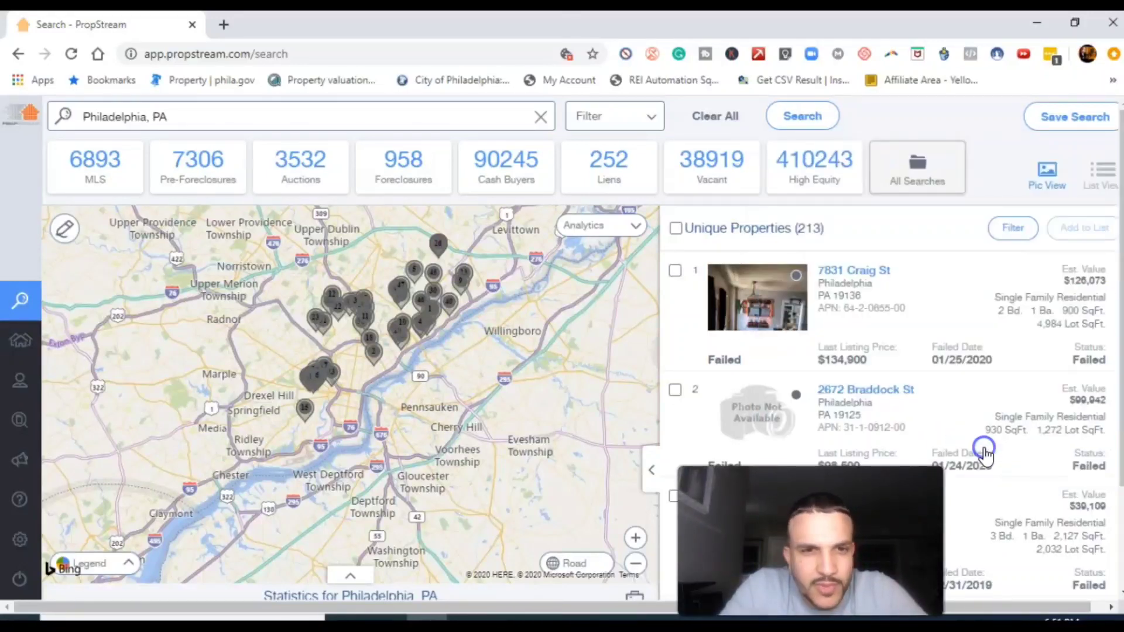
# Show the Cash Buyers list, open its third property and examine the cash sale amount and date
pyautogui.click(507, 174)
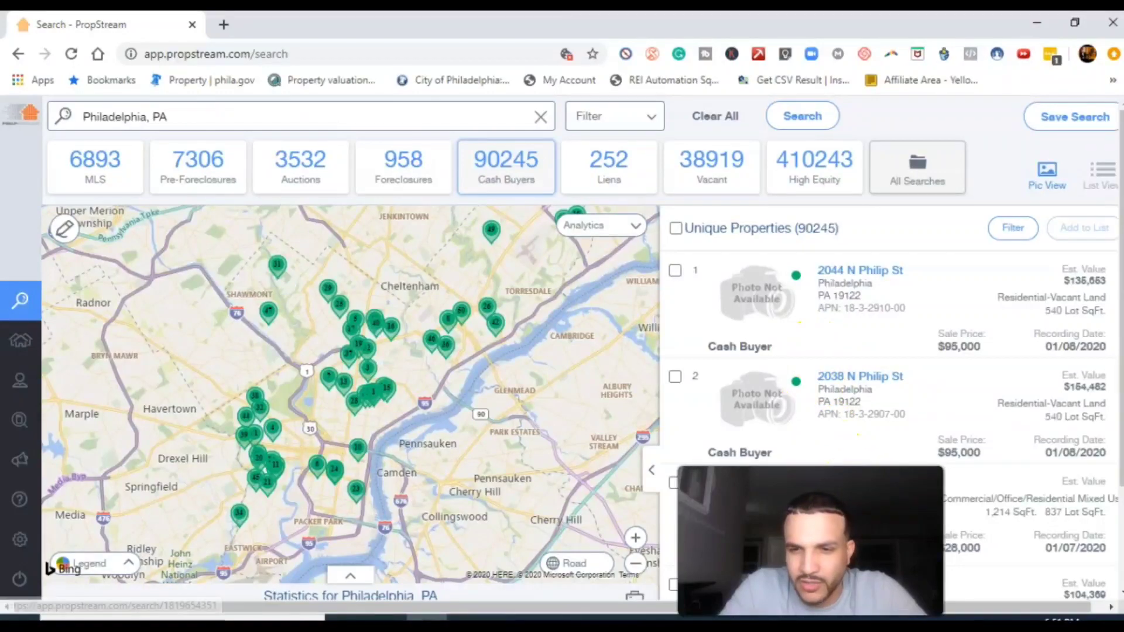
pyautogui.click(853, 483)
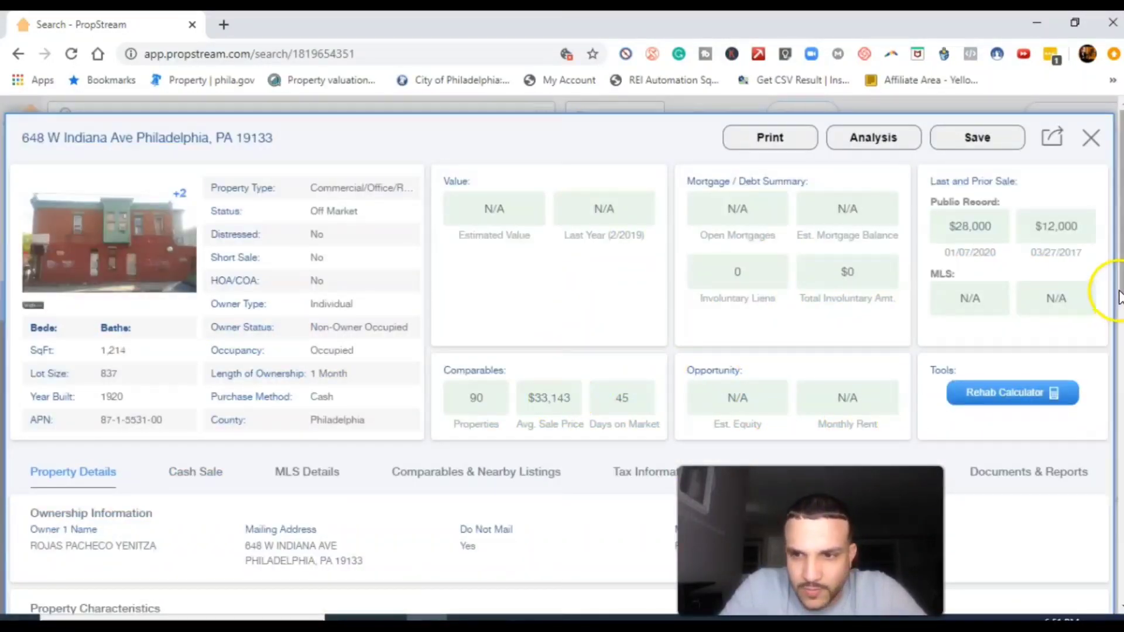
pyautogui.moveTo(1119, 288); pyautogui.dragTo(1094, 351)
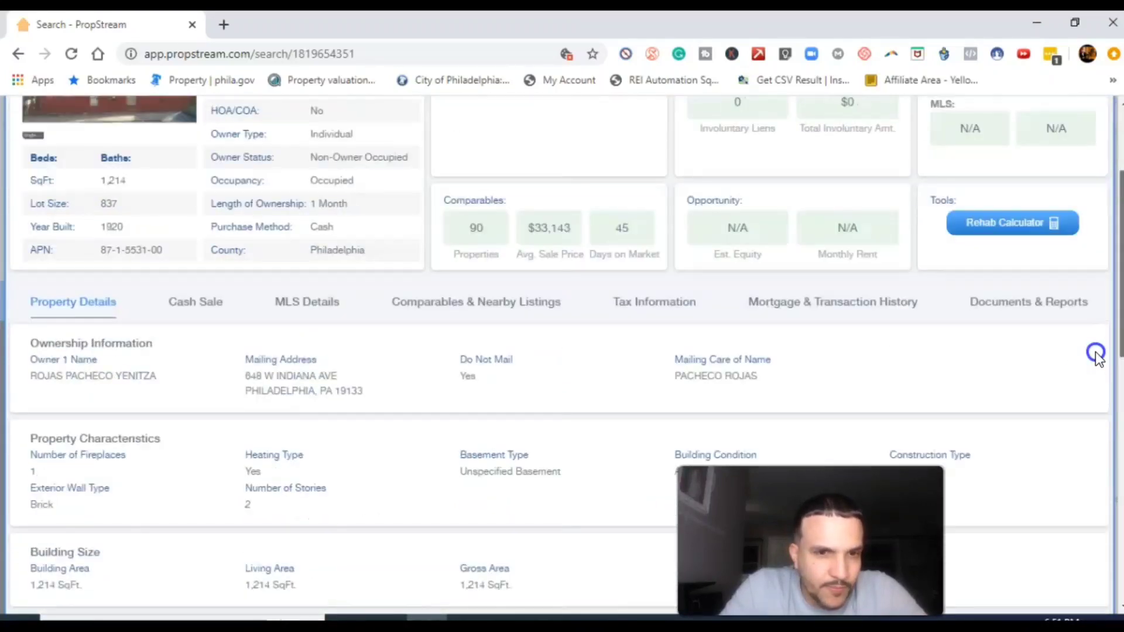
pyautogui.click(198, 302)
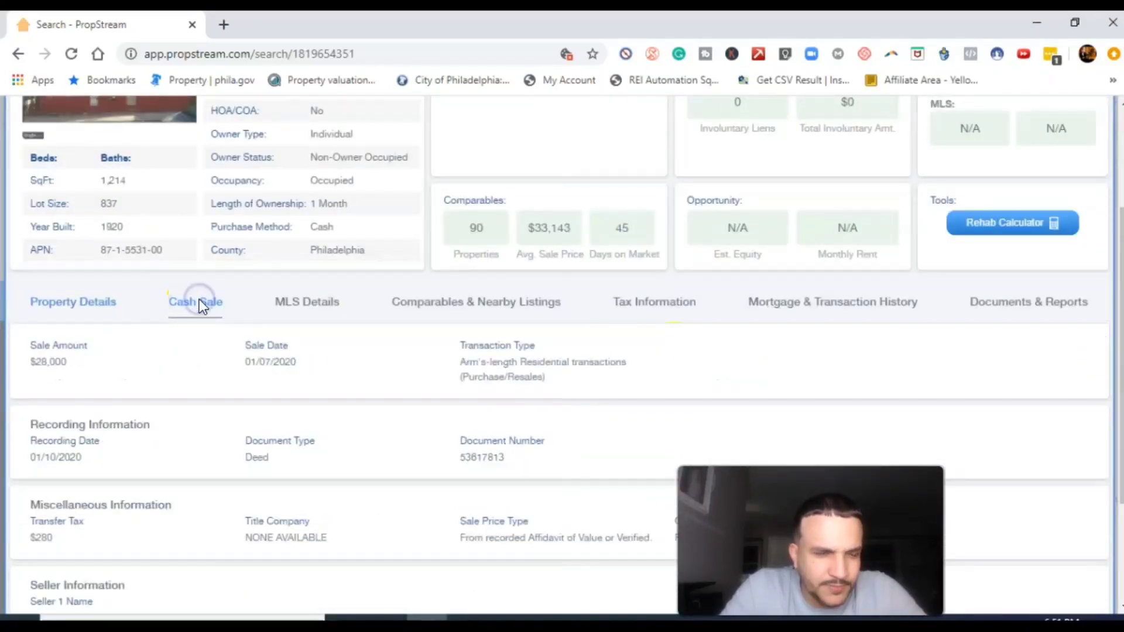
pyautogui.moveTo(304, 358); pyautogui.dragTo(188, 351)
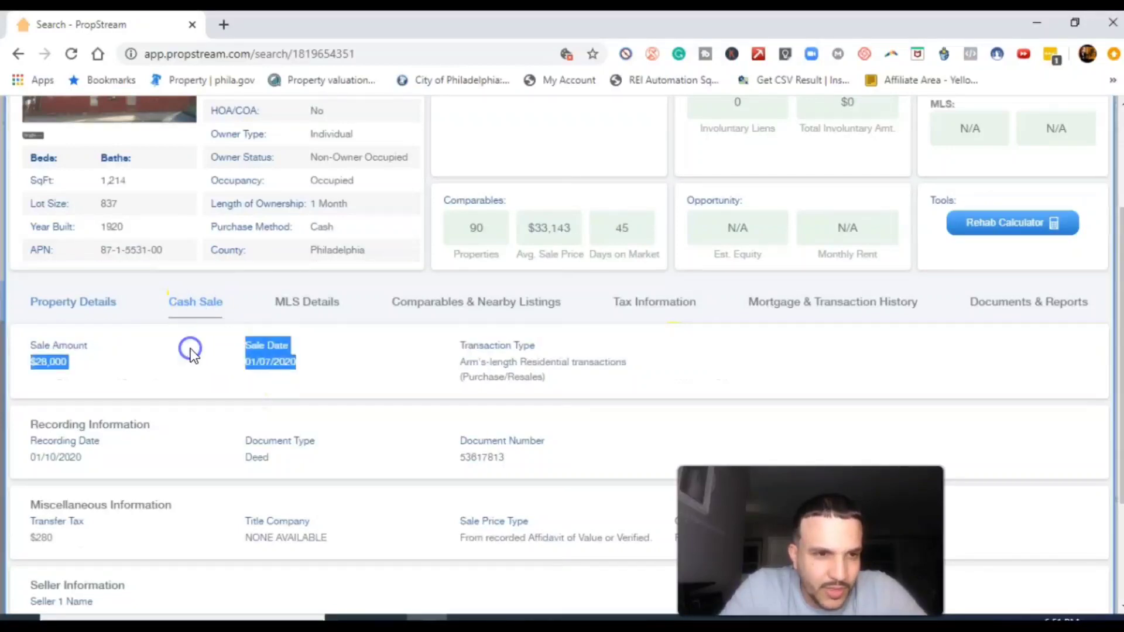
pyautogui.click(86, 356)
pyautogui.moveTo(310, 363); pyautogui.dragTo(226, 362)
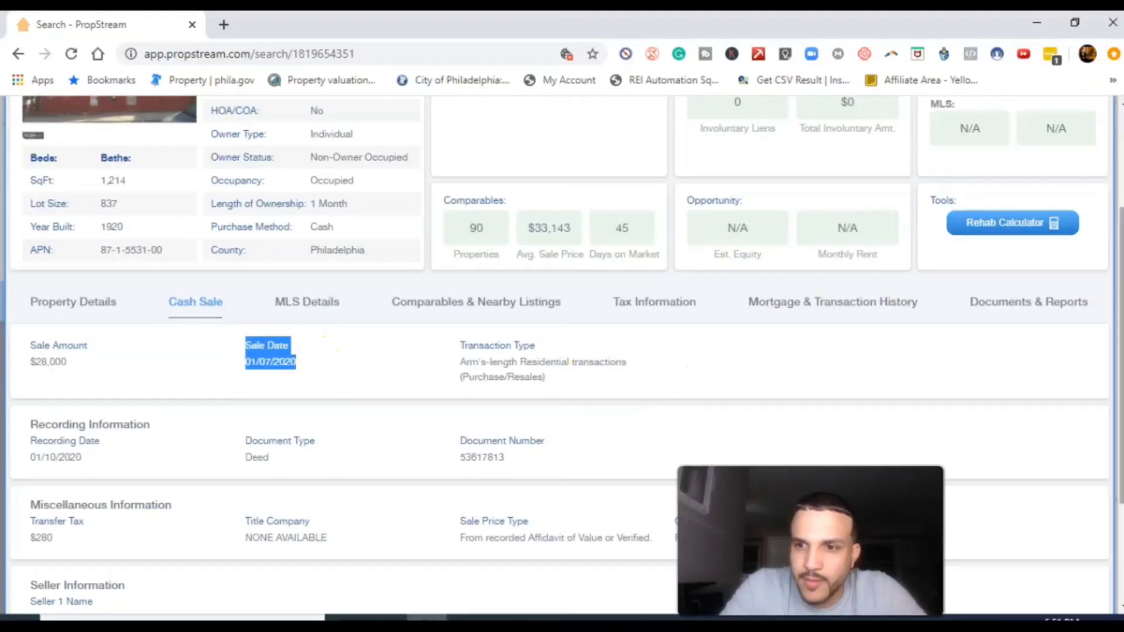
pyautogui.scroll(3, 1112, 216)
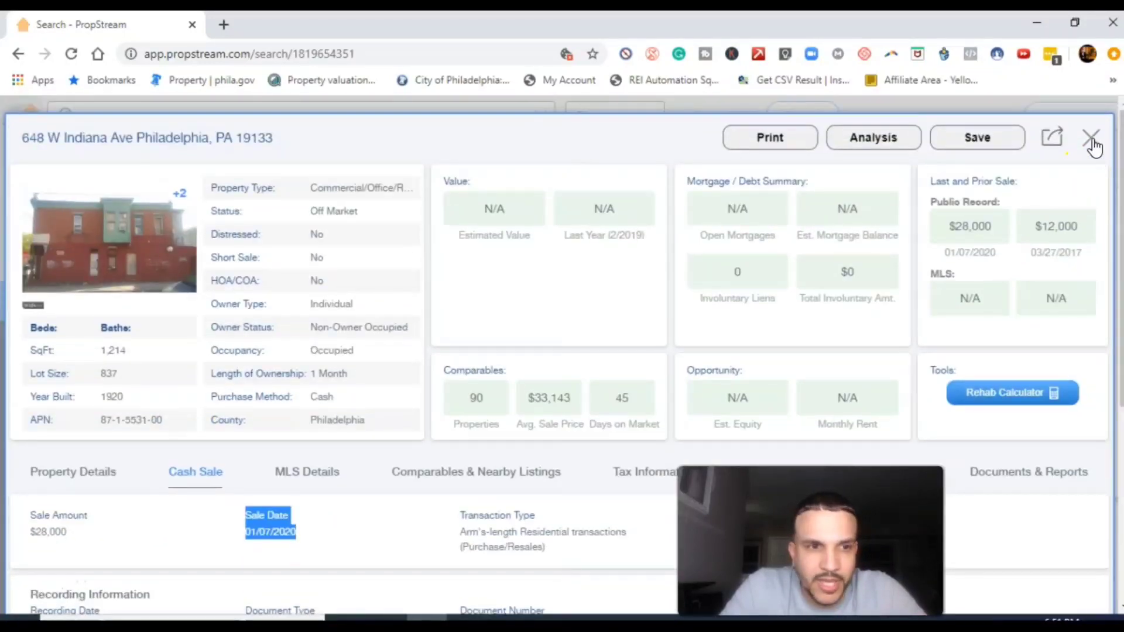
# View the property's three photos and close its record to return to the Cash Buyers list
pyautogui.click(150, 262)
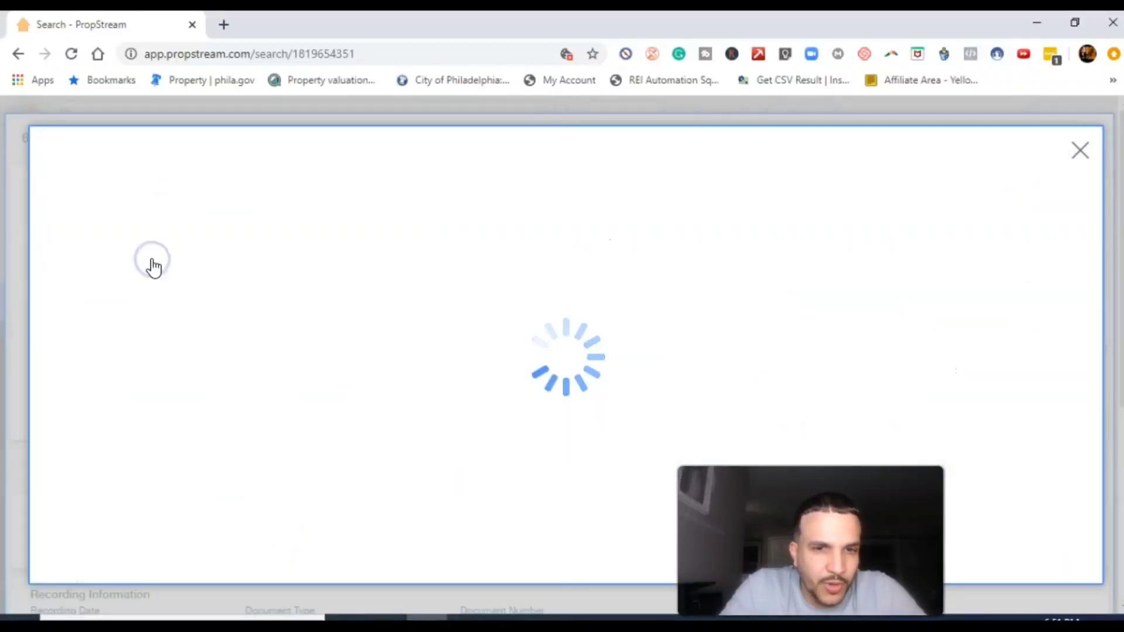
pyautogui.click(289, 283)
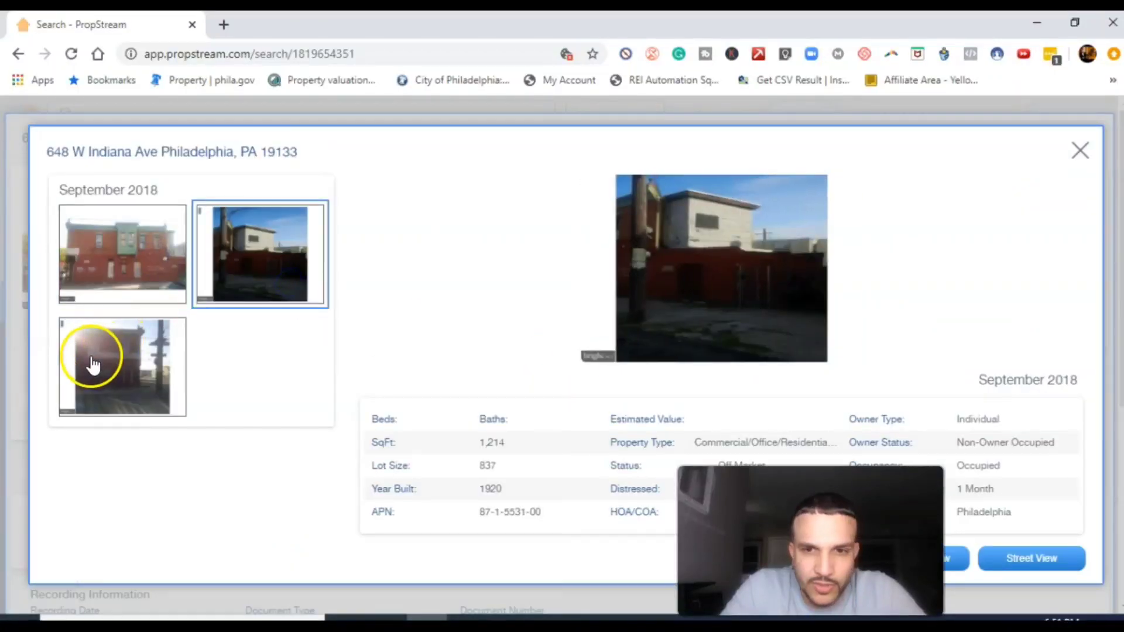
pyautogui.click(90, 356)
pyautogui.click(1080, 150)
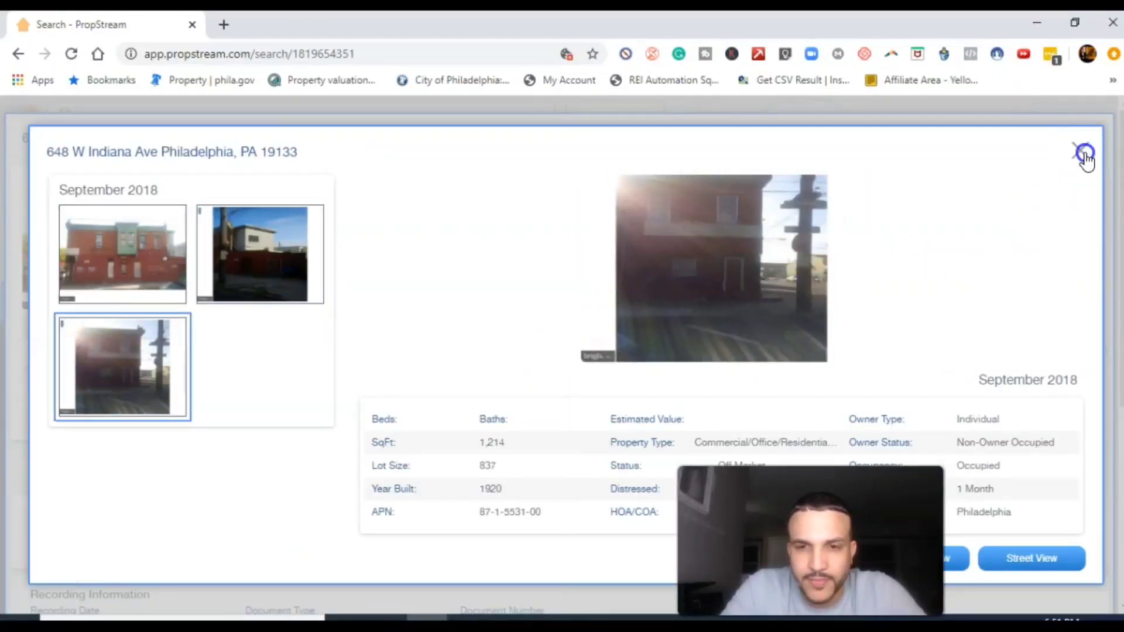
pyautogui.click(1086, 138)
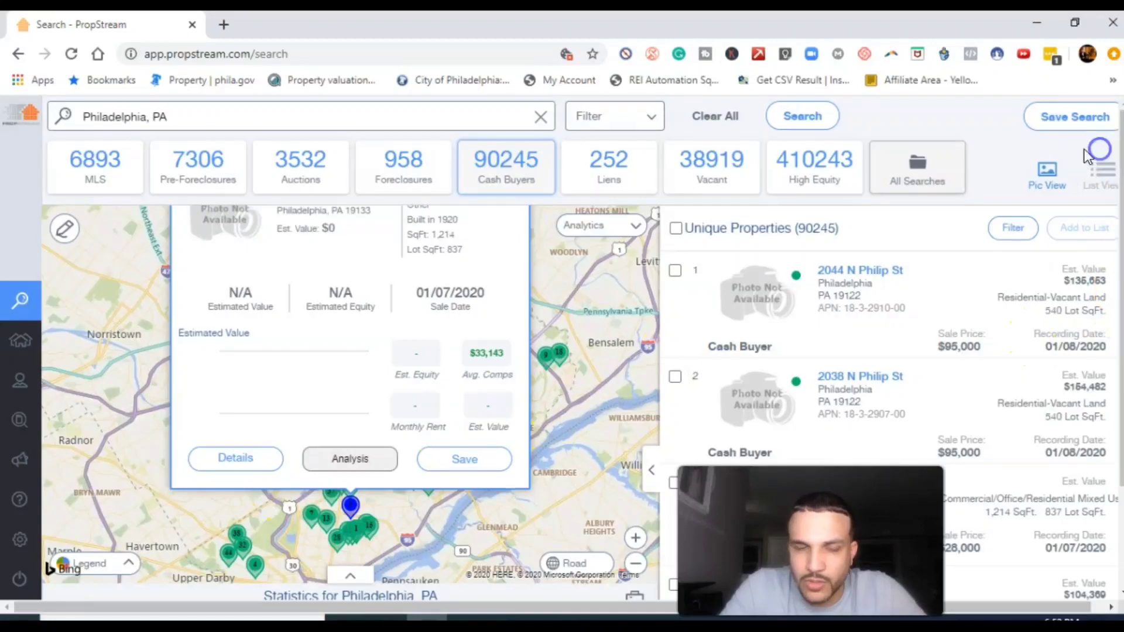
# Show the Liens list for Philadelphia and look through its properties
pyautogui.click(514, 174)
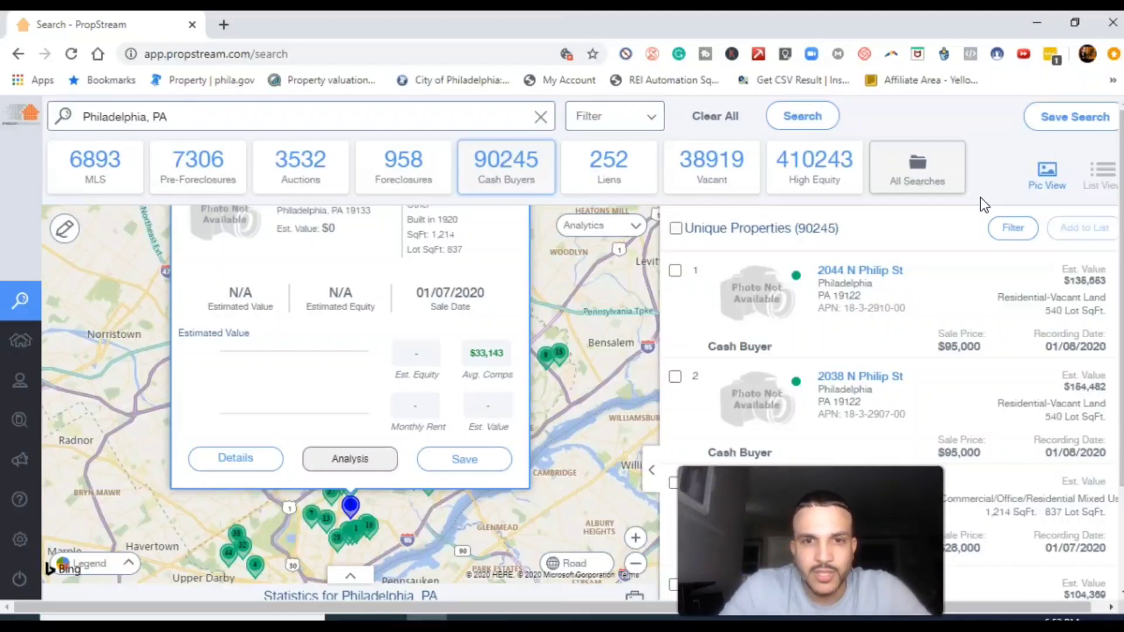
pyautogui.click(632, 172)
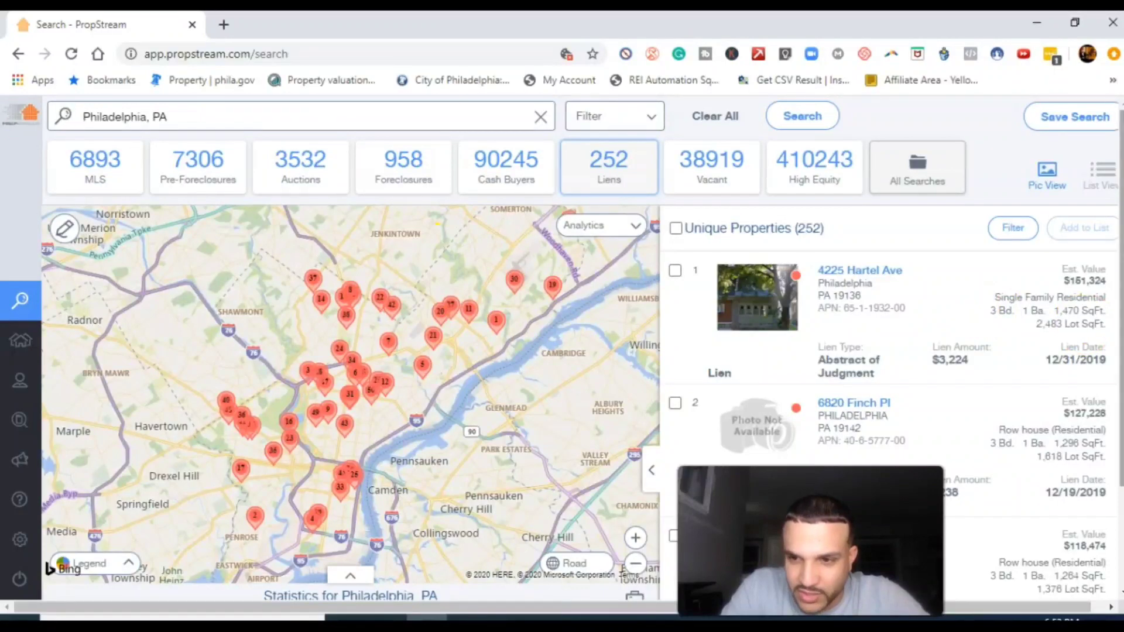
pyautogui.scroll(-3, 1119, 420)
pyautogui.scroll(3, 1119, 420)
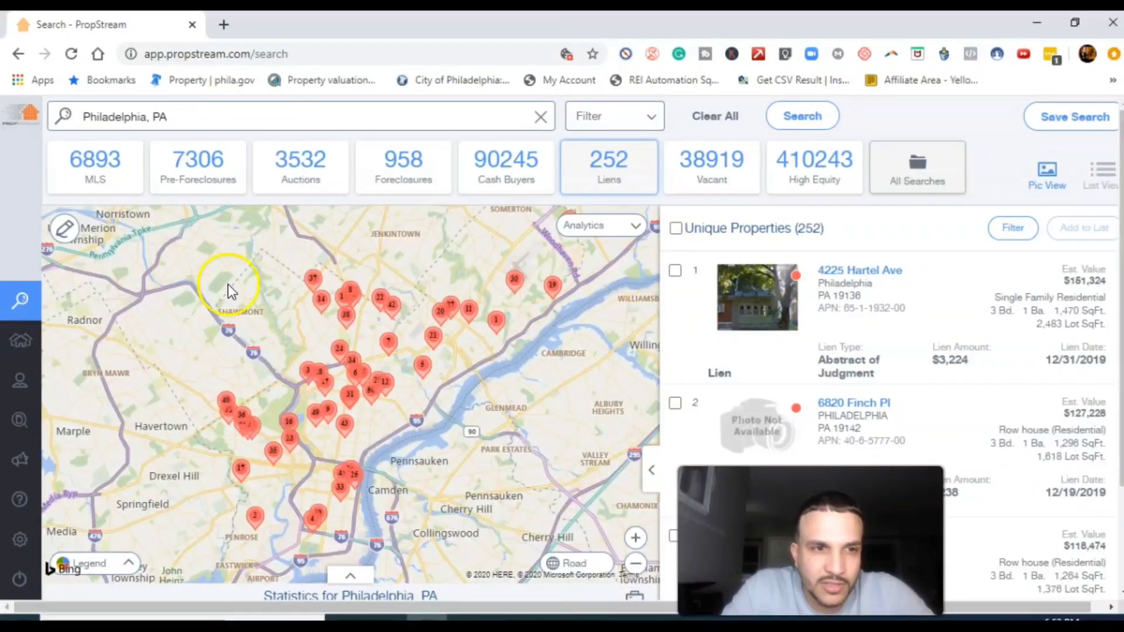
# Show the MLS list, open its first listing and examine the property details down to the last sale information
pyautogui.click(105, 190)
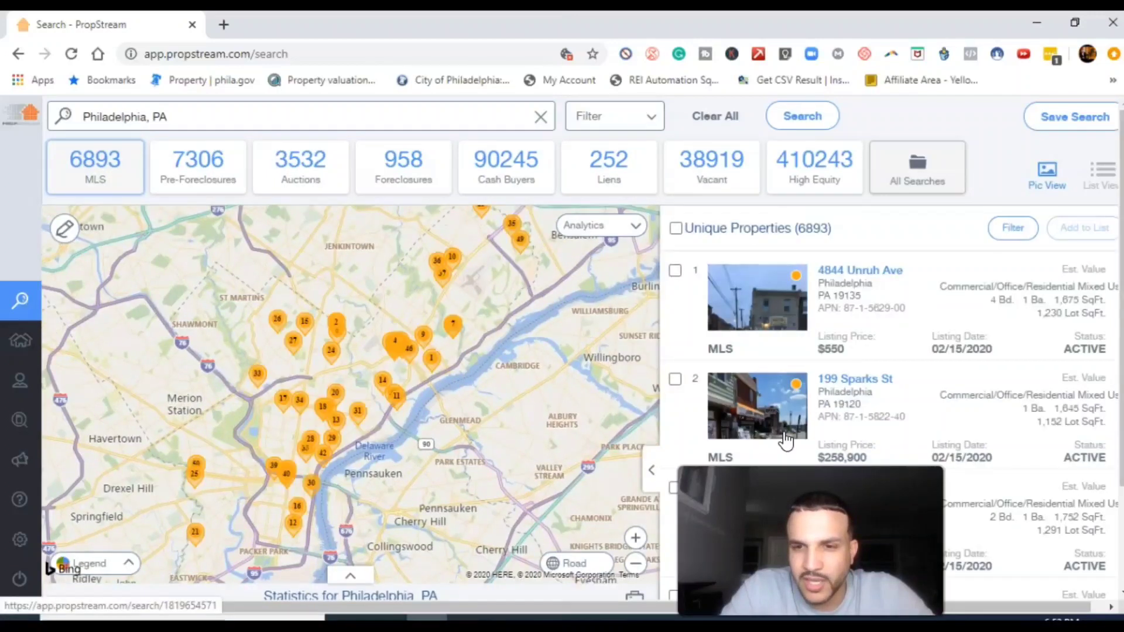
pyautogui.click(788, 299)
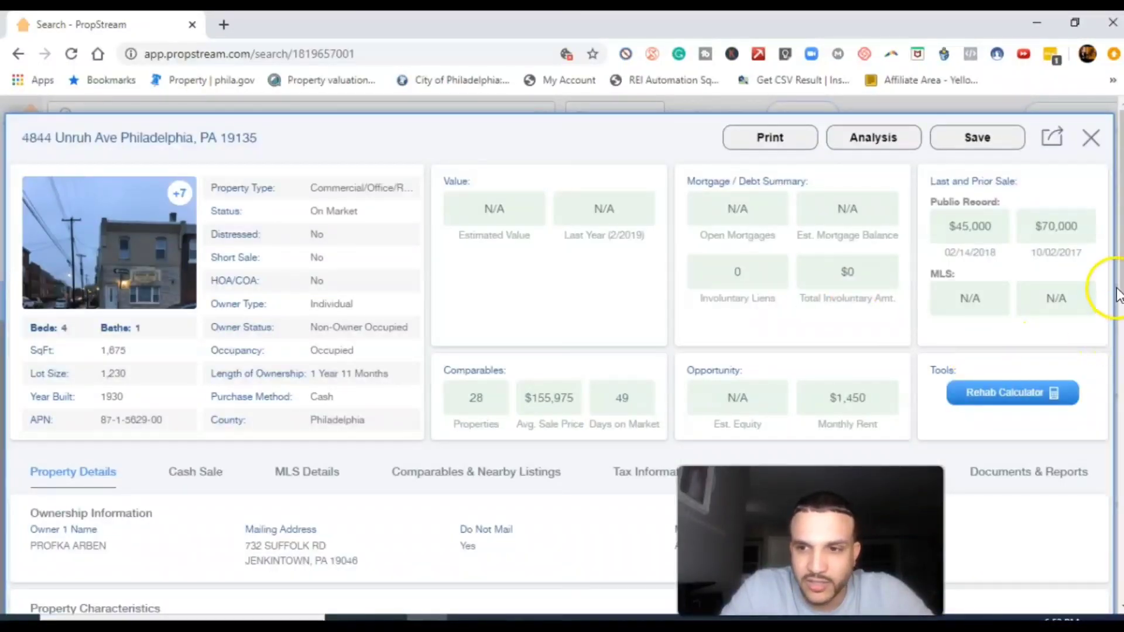
pyautogui.moveTo(1116, 289); pyautogui.dragTo(1116, 562)
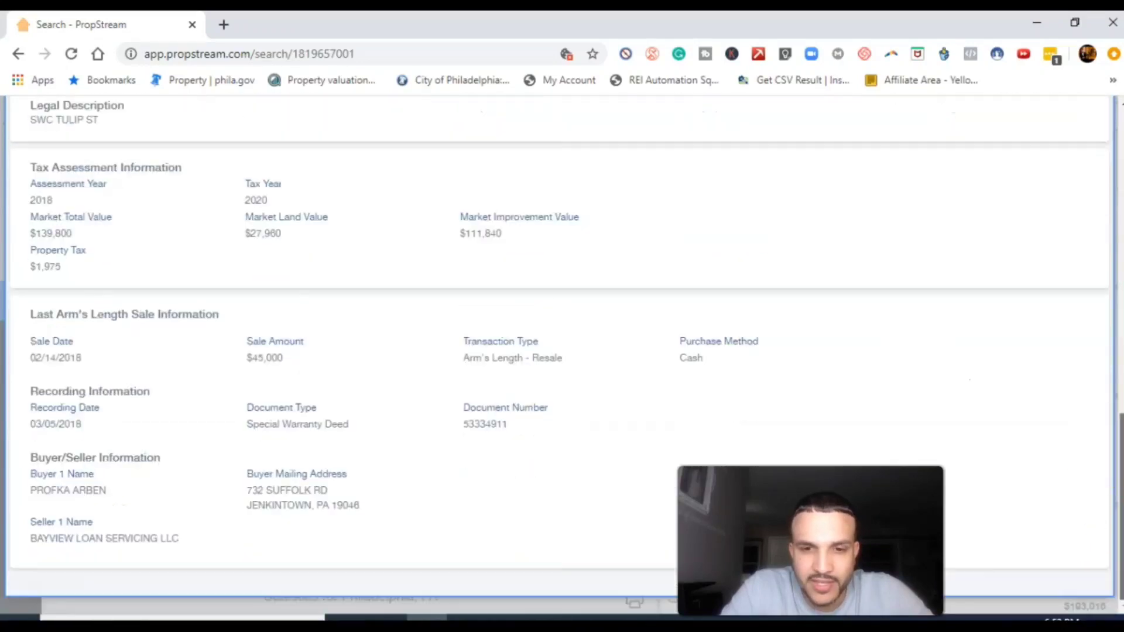
pyautogui.scroll(14, 1083, 508)
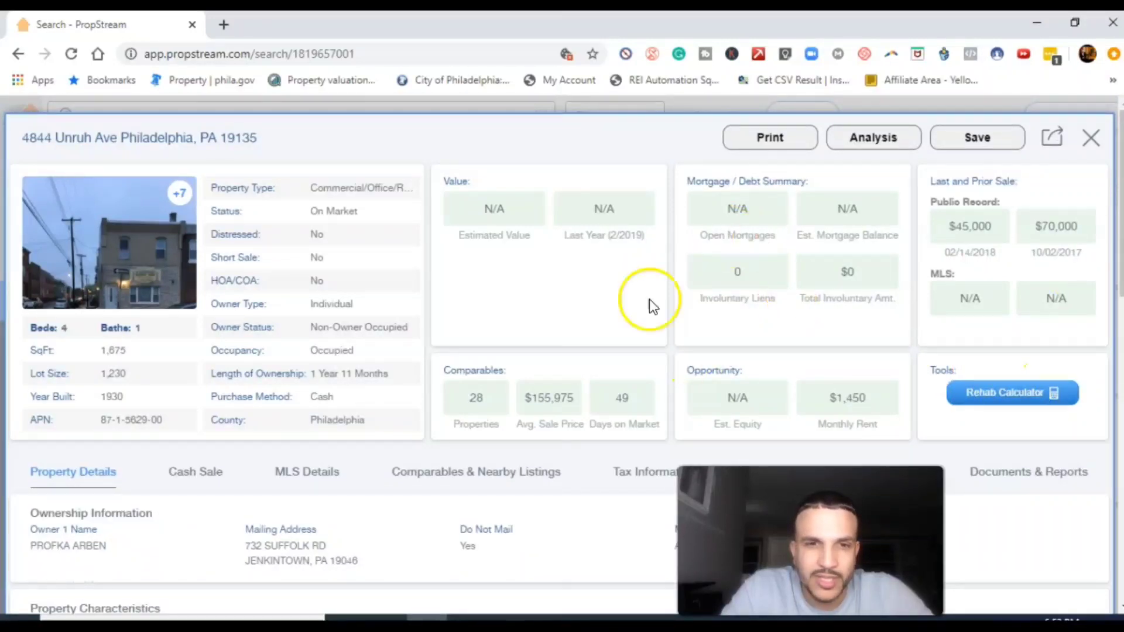
pyautogui.moveTo(1118, 234); pyautogui.dragTo(1118, 289)
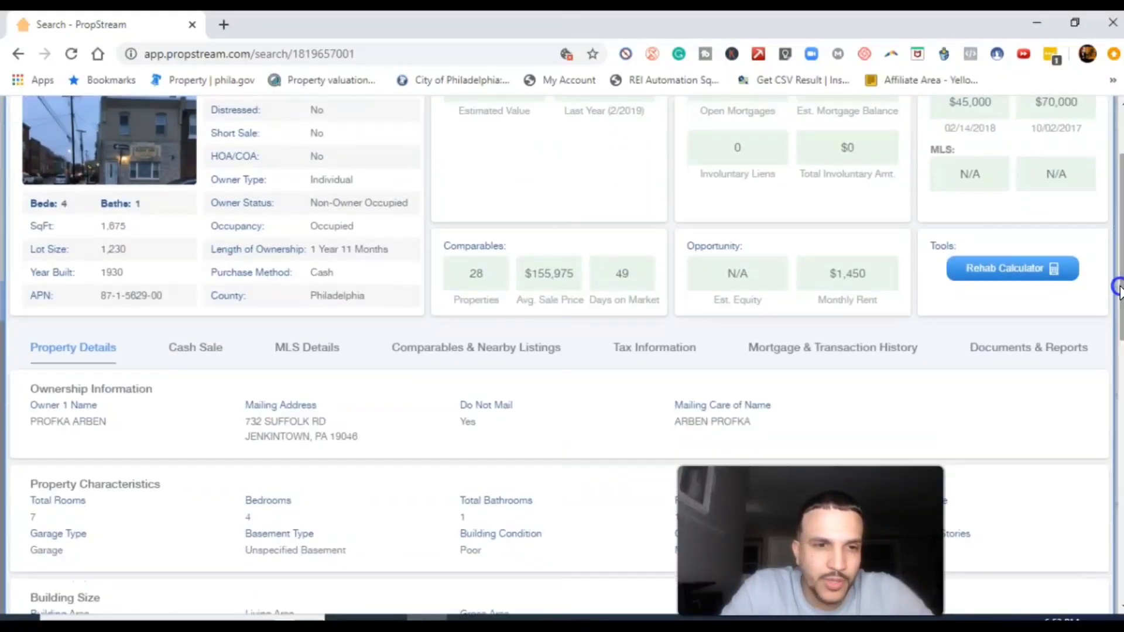
# Examine the listing's MLS details, comparables, and mortgage and transaction history, and go back to the search page
pyautogui.click(304, 354)
pyautogui.click(543, 354)
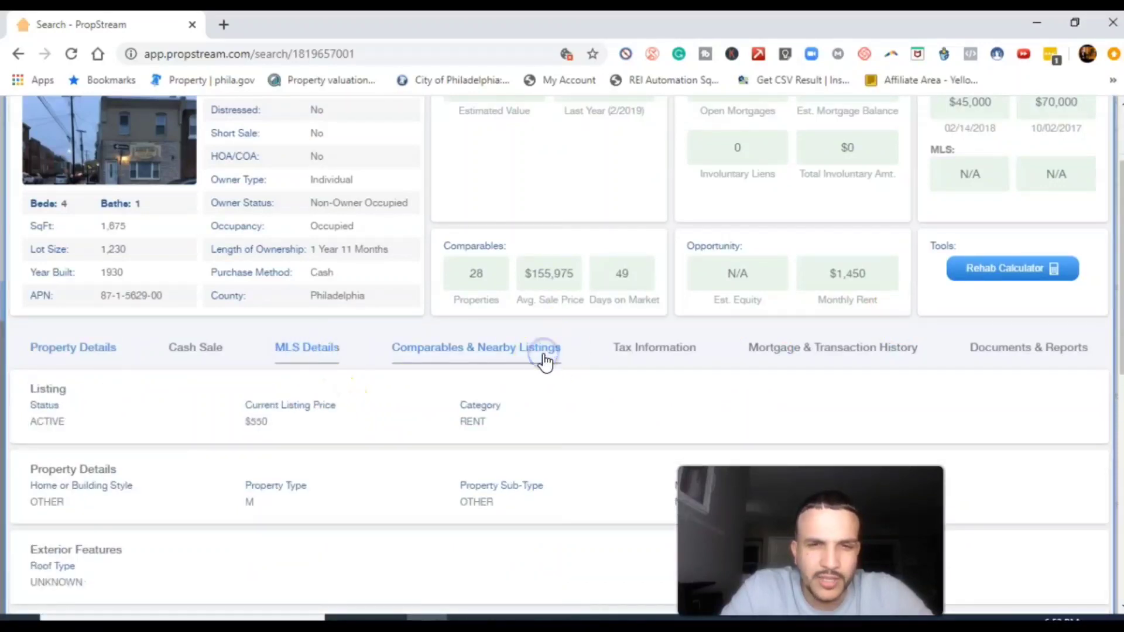
pyautogui.click(822, 354)
pyautogui.hotkey('ctrl', '+')
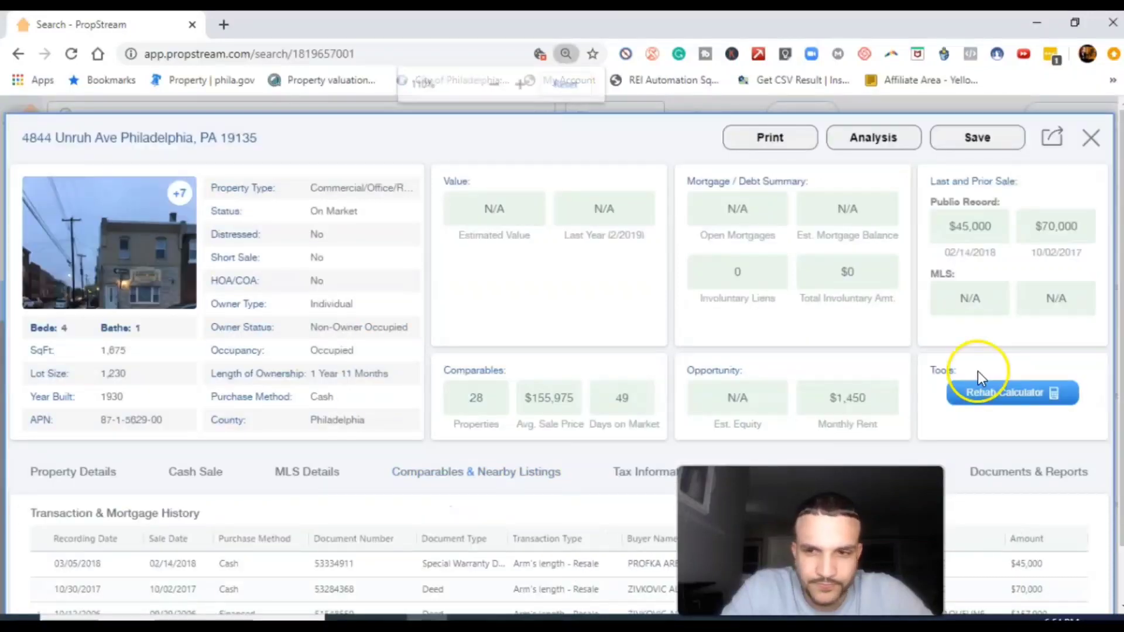
pyautogui.hotkey('ctrl', '+')
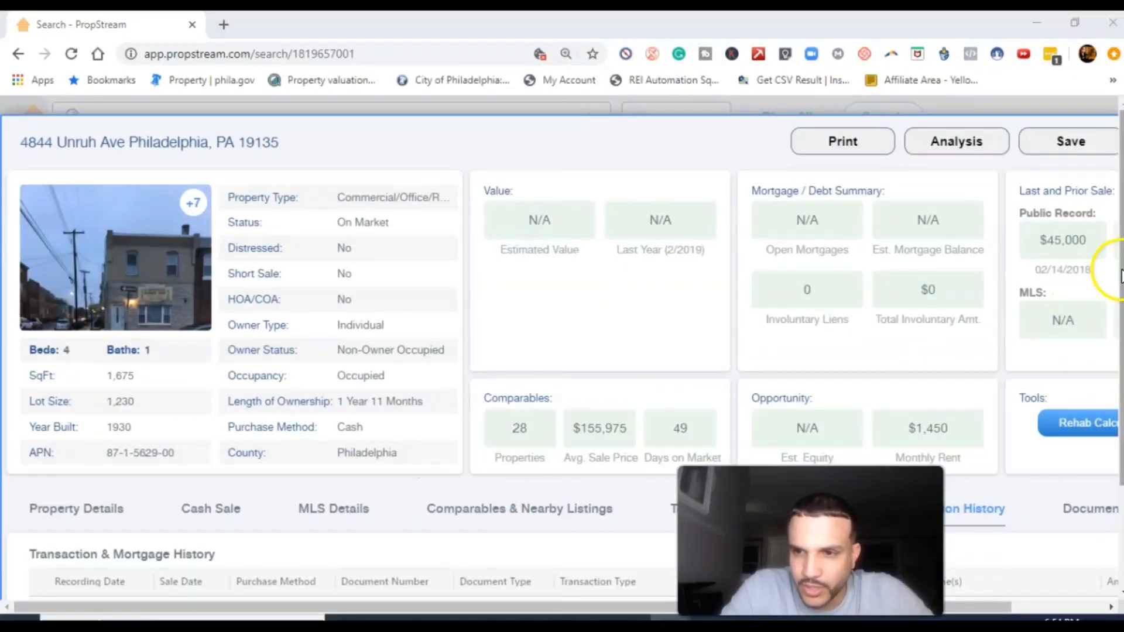
pyautogui.moveTo(1122, 275); pyautogui.dragTo(1122, 376)
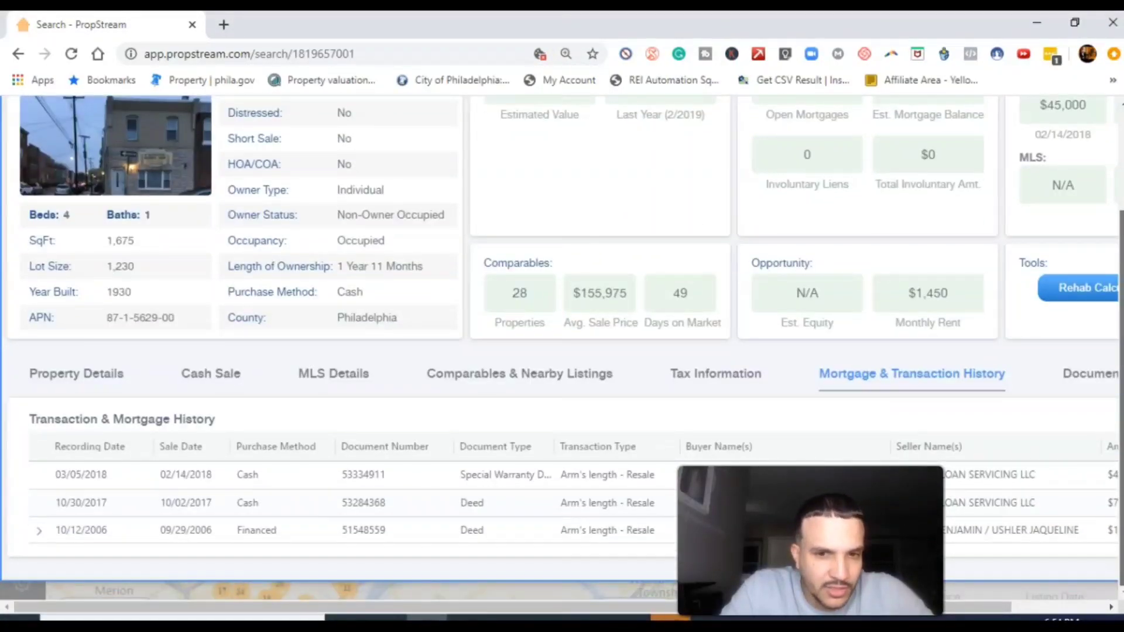
pyautogui.moveTo(1121, 381); pyautogui.dragTo(1121, 225)
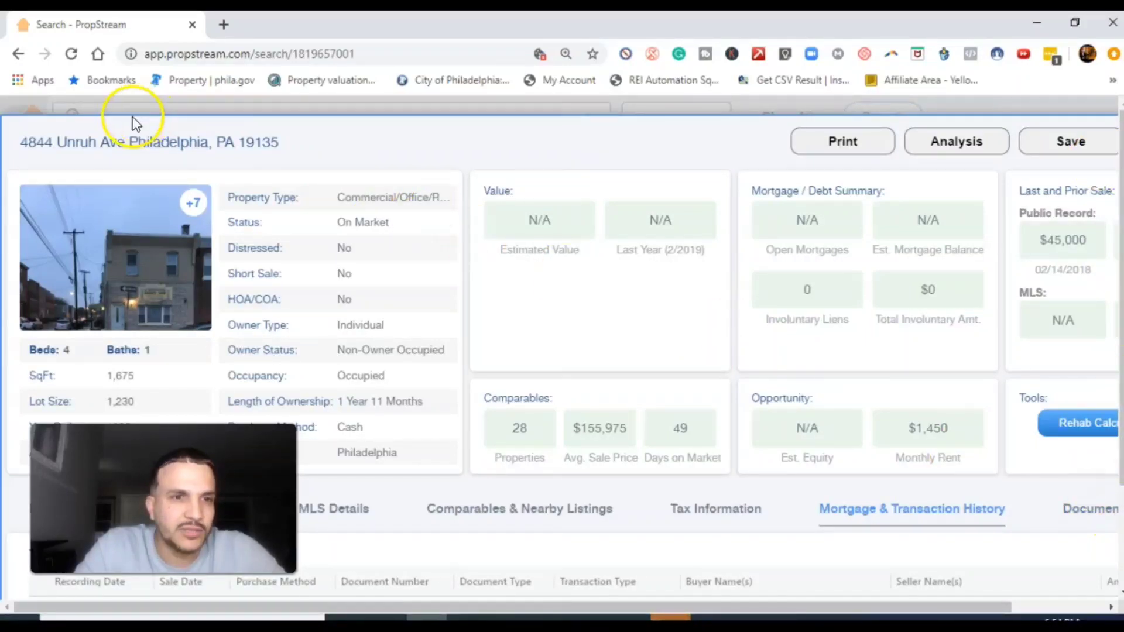
pyautogui.click(21, 53)
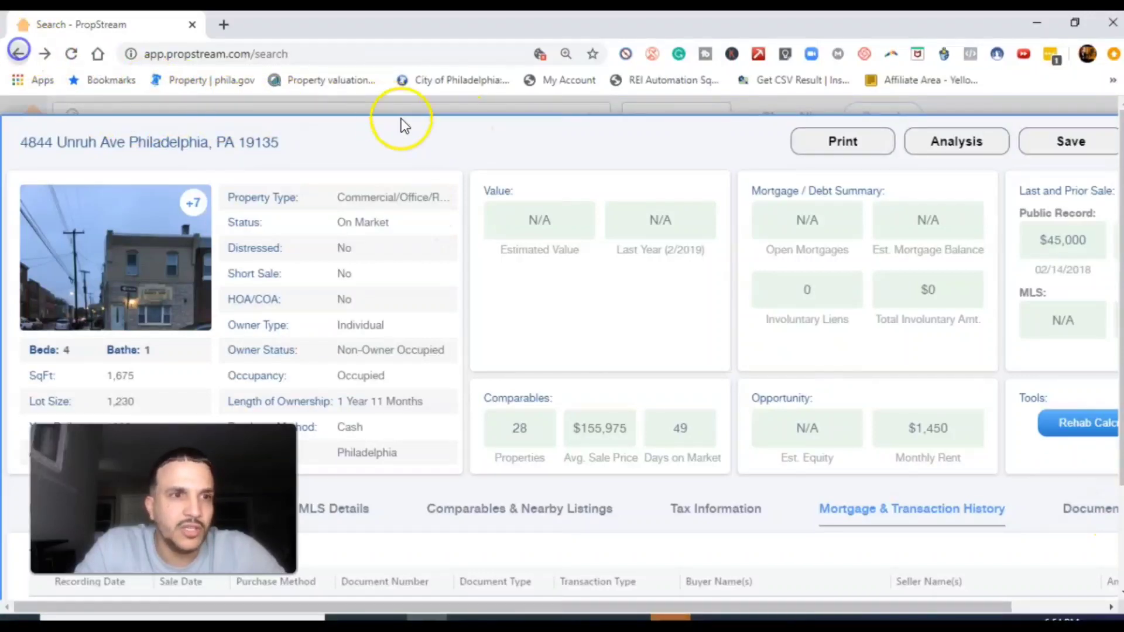